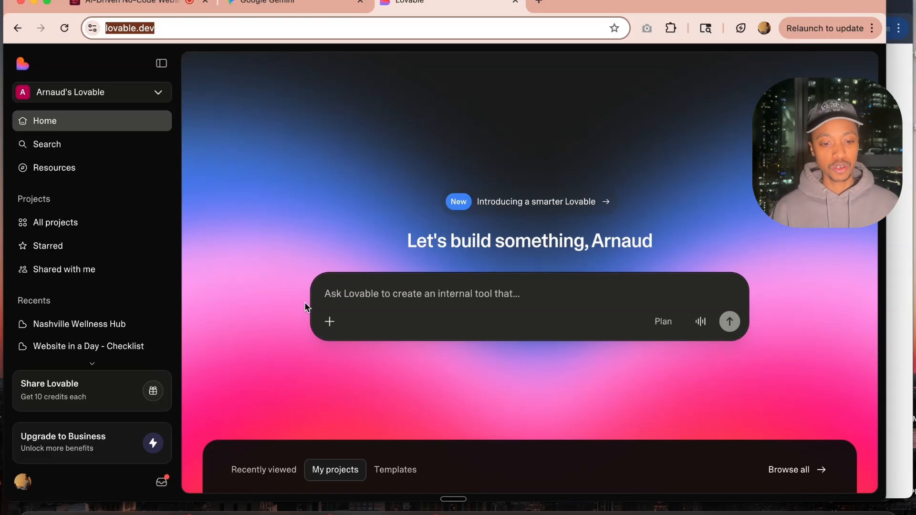
Dictate and submit a prompt for a women-owned Boston chiropractor website with services, Calendly-style booking, testimonials, and before-and-after pictures.
click(409, 288)
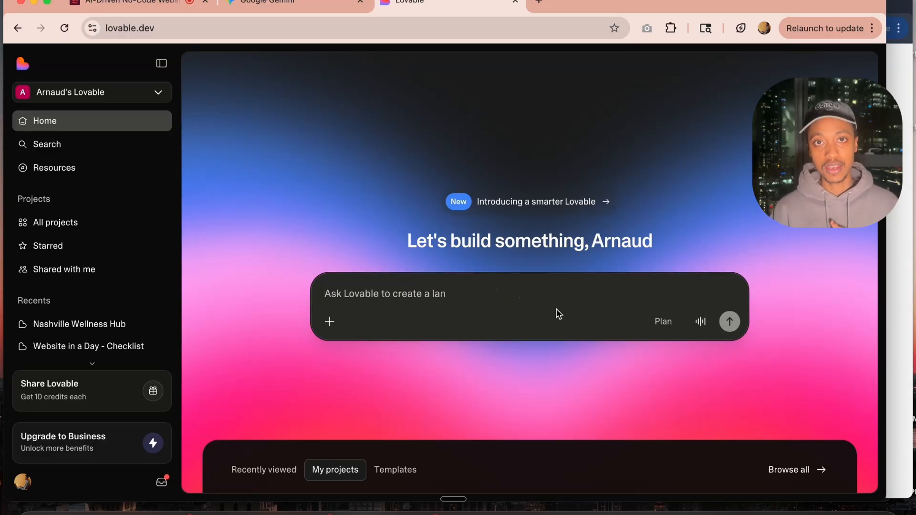
click(701, 322)
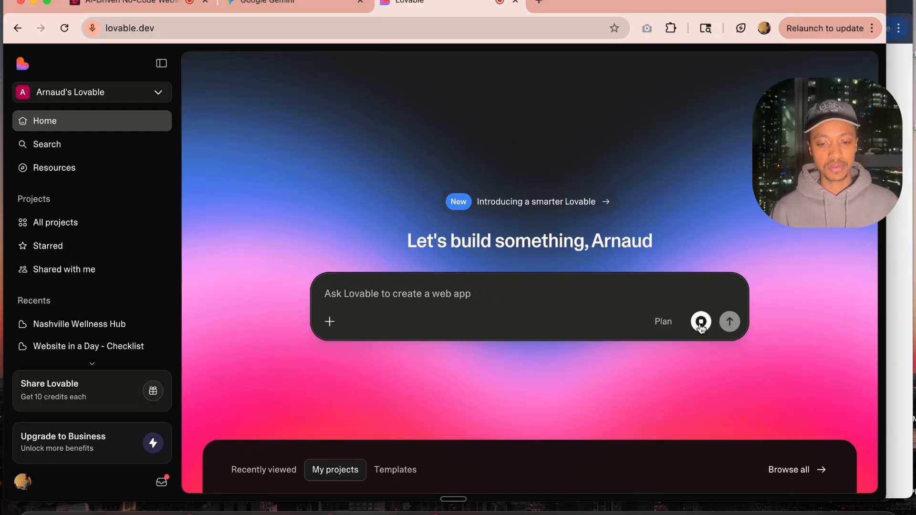
click(701, 322)
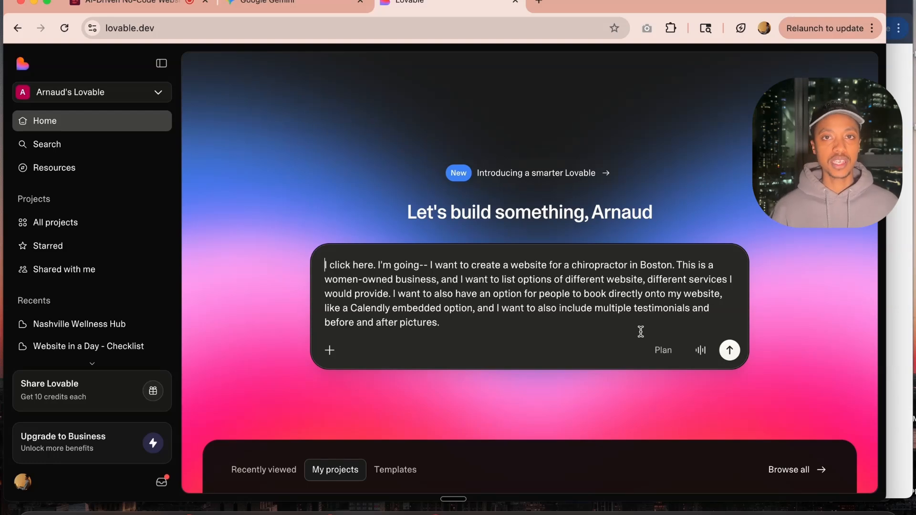
click(700, 350)
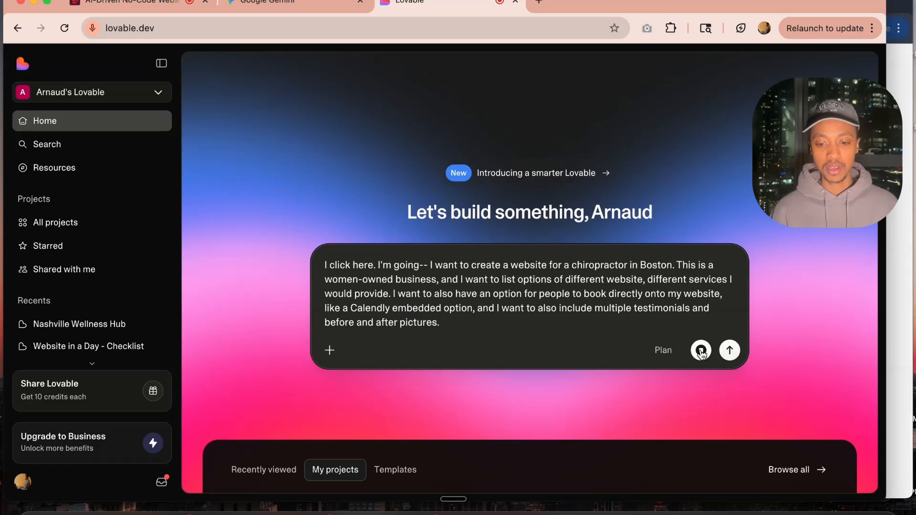
click(729, 351)
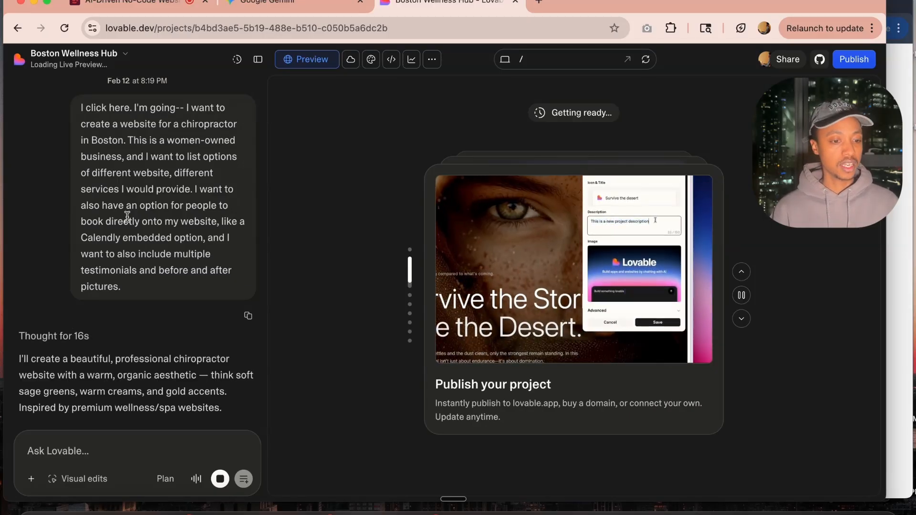
Examine the submitted prompt, the planned v1 features, the design direction and the build progress in the project chat.
scroll(127, 213, down, 4)
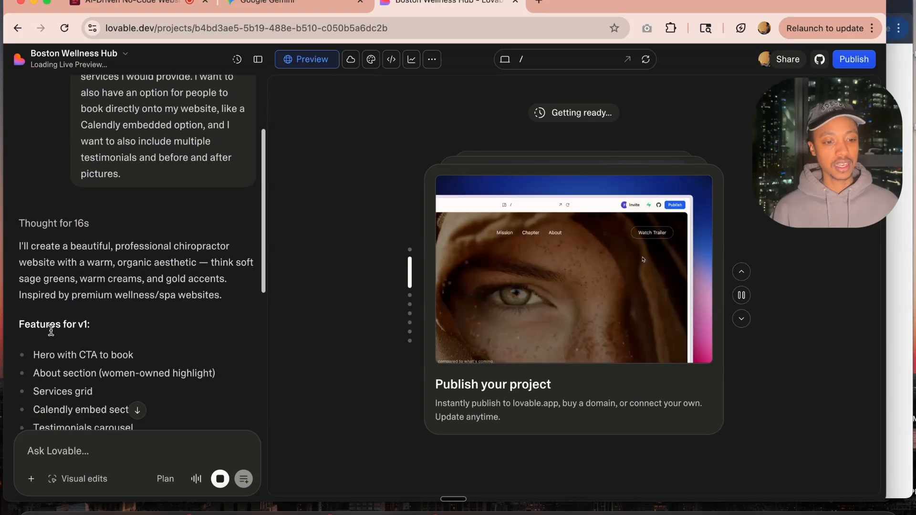
scroll(123, 332, down, 2)
scroll(123, 332, down, 1)
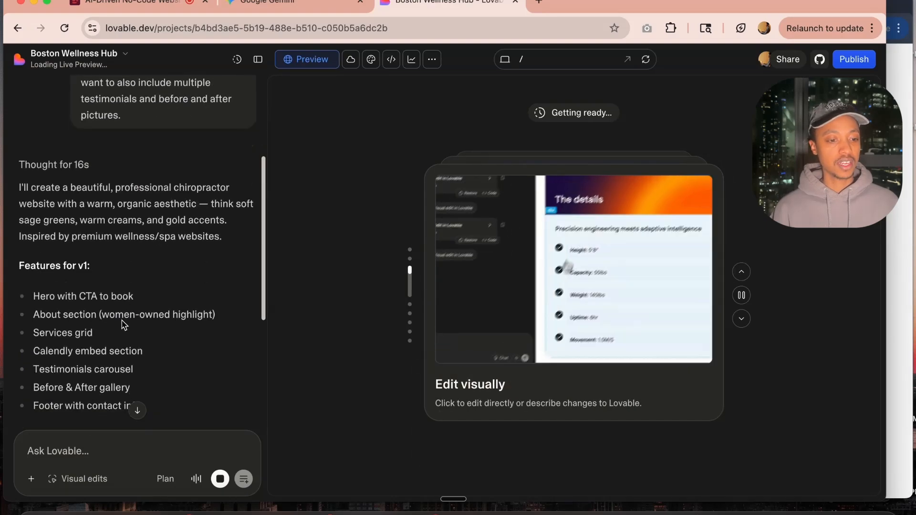
scroll(102, 396, down, 1)
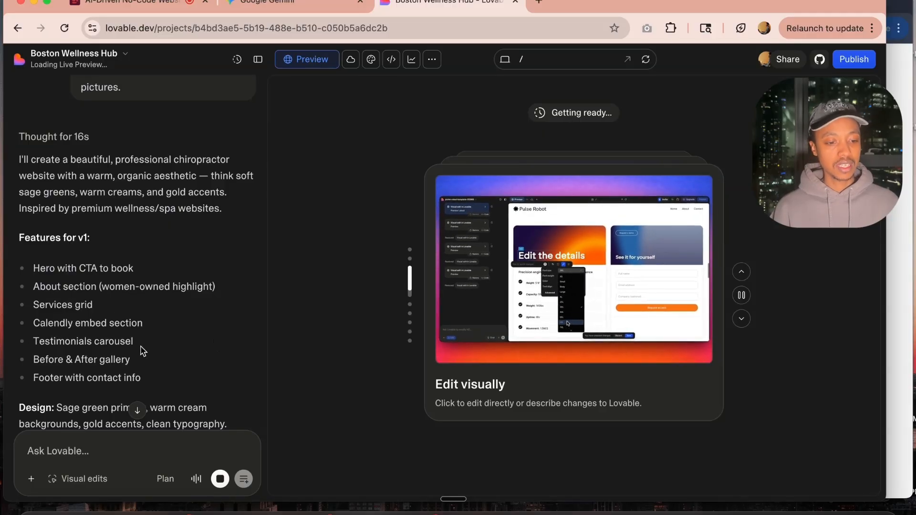
scroll(97, 410, down, 3)
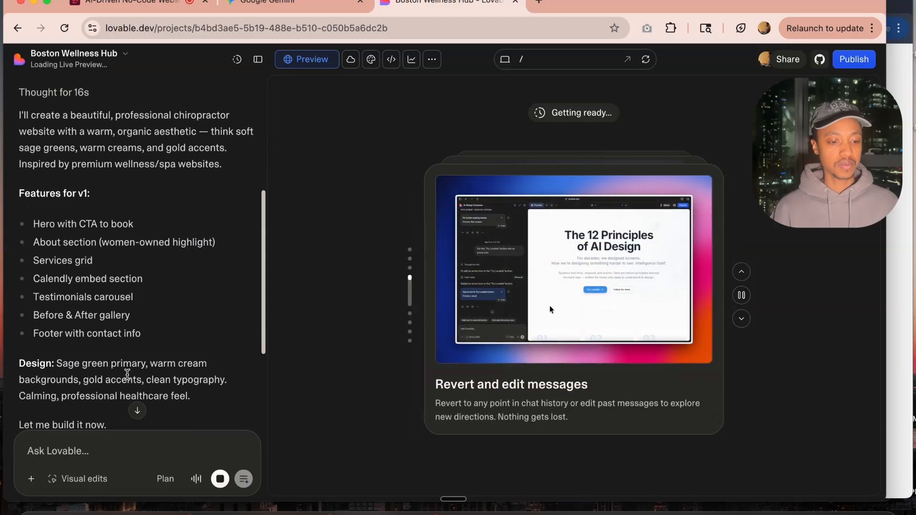
scroll(126, 377, down, 3)
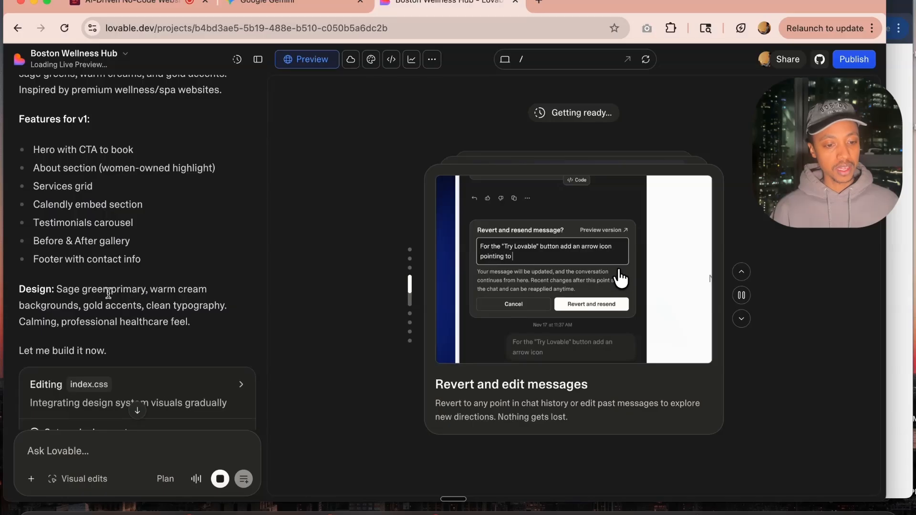
click(136, 410)
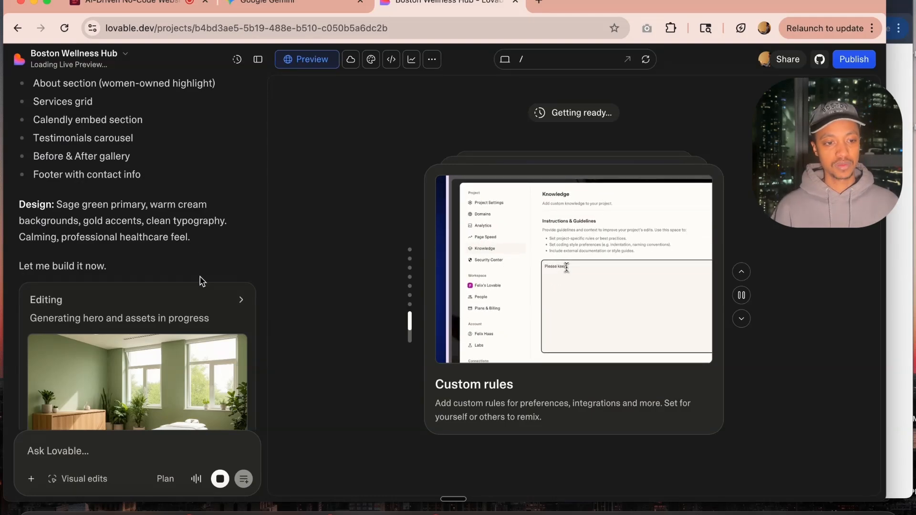
scroll(185, 220, up, 1)
scroll(185, 221, down, 1)
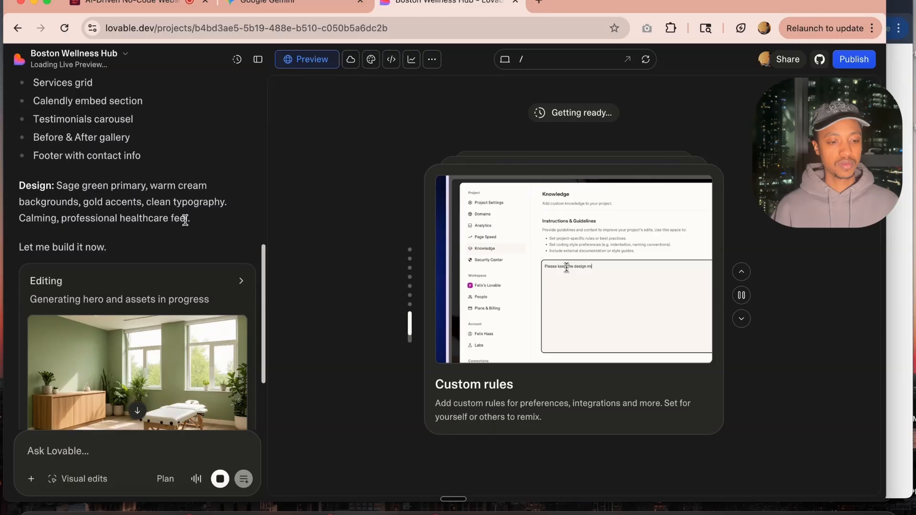
scroll(185, 222, up, 3)
scroll(186, 225, up, 8)
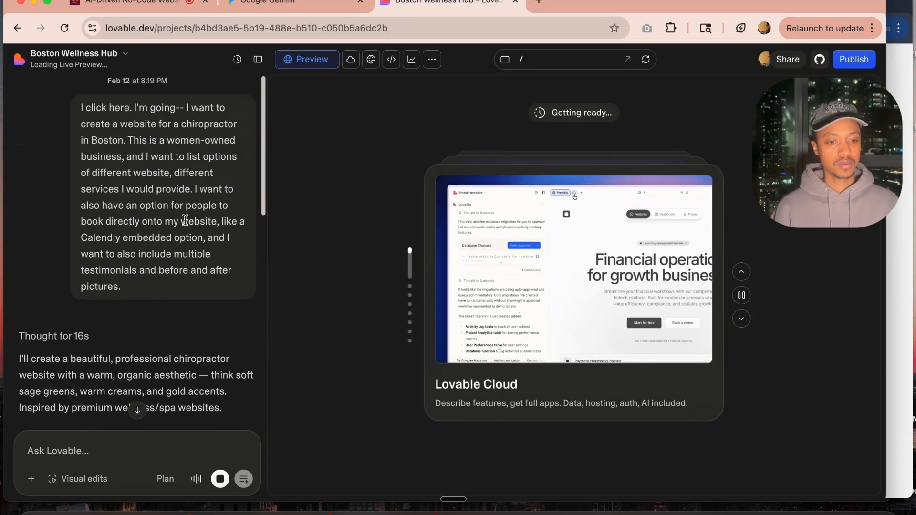
scroll(186, 222, down, 5)
scroll(186, 224, down, 10)
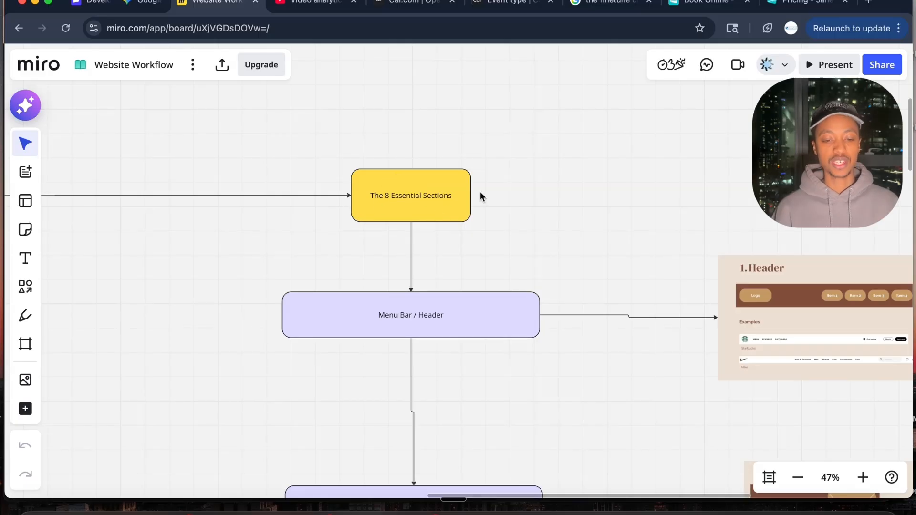
Examine the board's essential website sections from Menu Bar / Header through Hero Section, Offer and Benefits to Pricing, including their example layouts.
scroll(439, 227, down, 3)
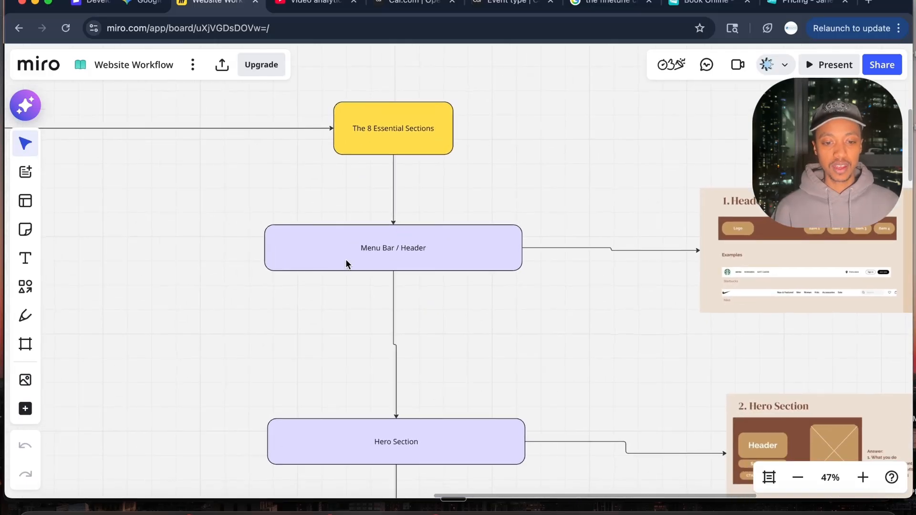
scroll(500, 286, right, 2)
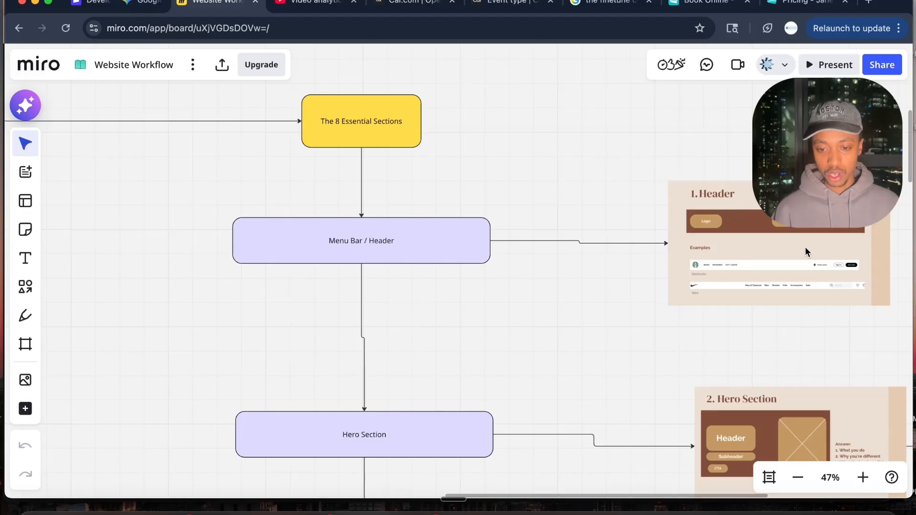
scroll(797, 262, down, 6)
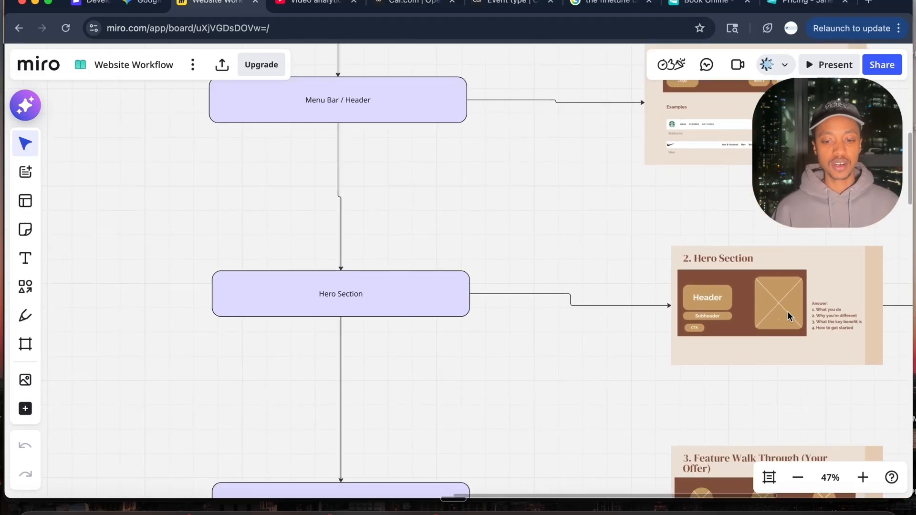
scroll(787, 311, down, 5)
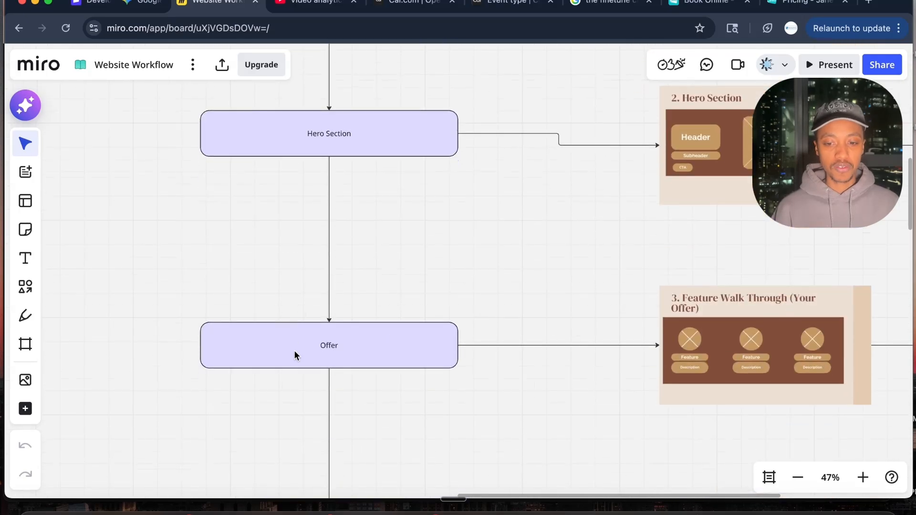
scroll(681, 351, down, 8)
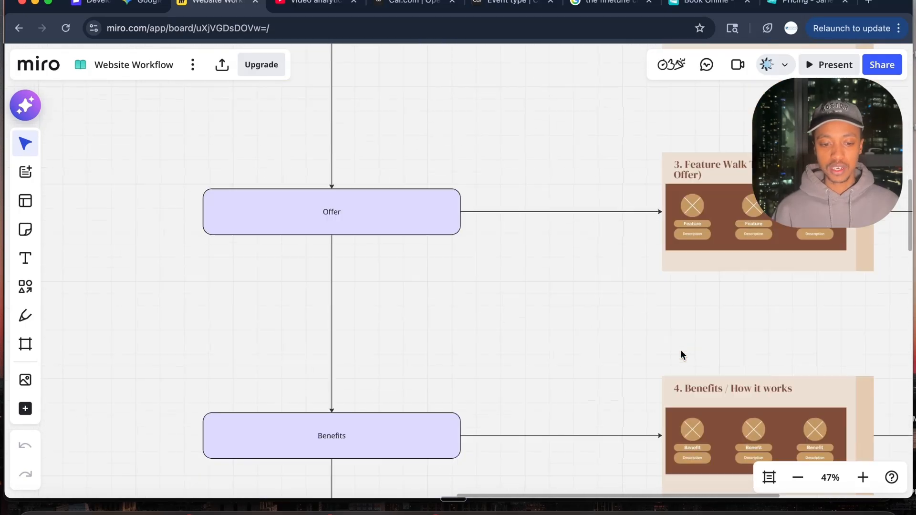
scroll(511, 147, up, 2)
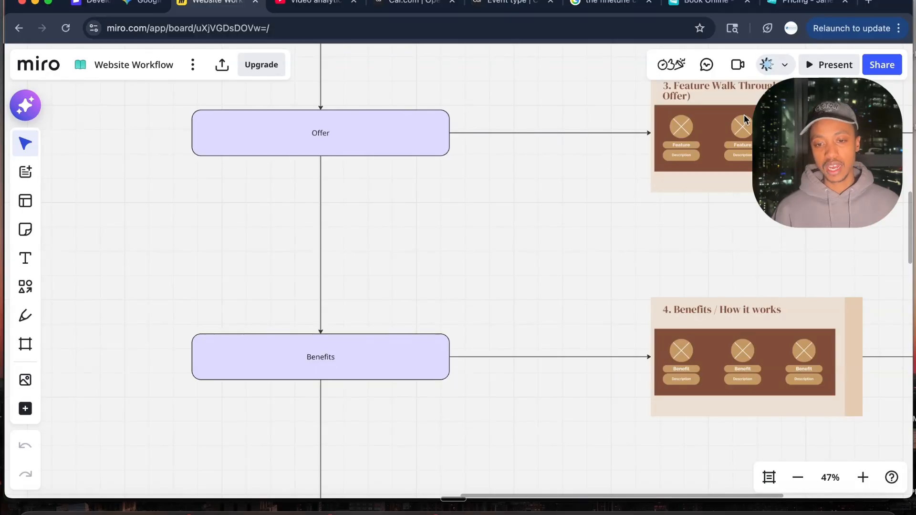
scroll(678, 228, down, 10)
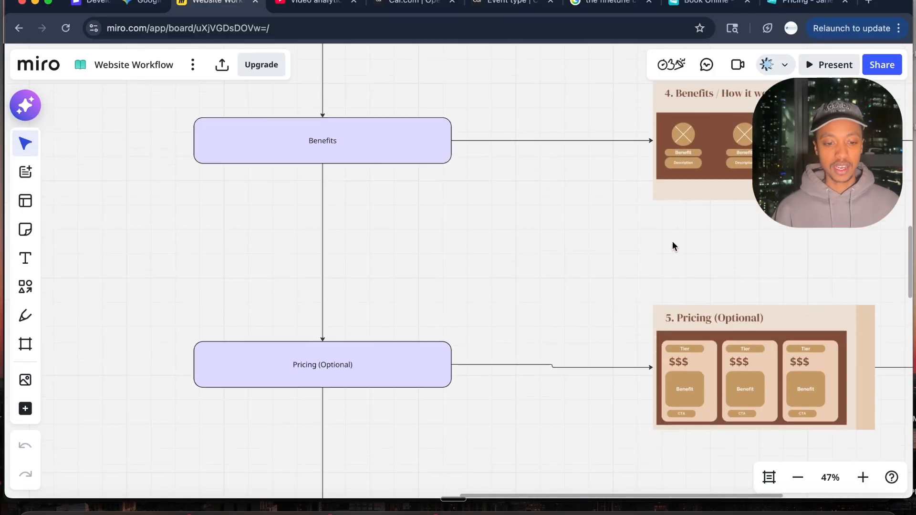
scroll(635, 264, down, 2)
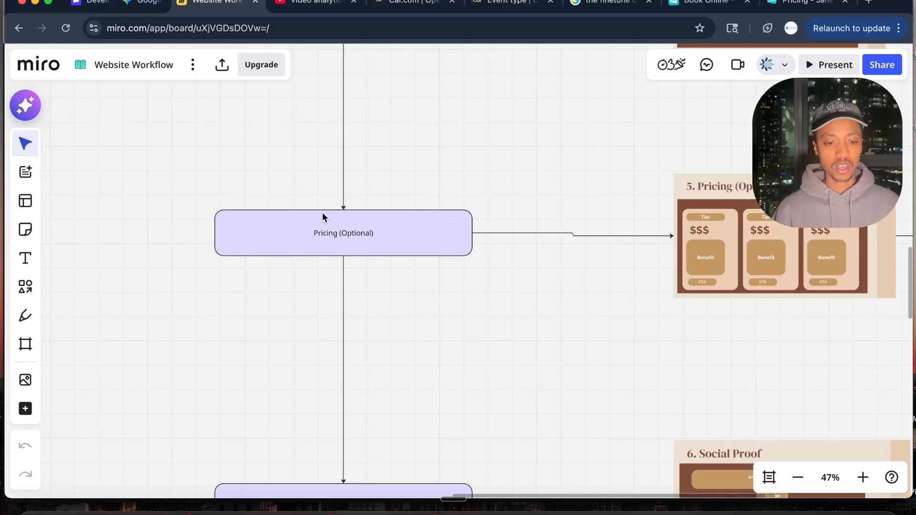
Examine the Social Proof, Call To Action and Footer sections on the board, and return to The 8 Essential Sections.
scroll(382, 268, down, 8)
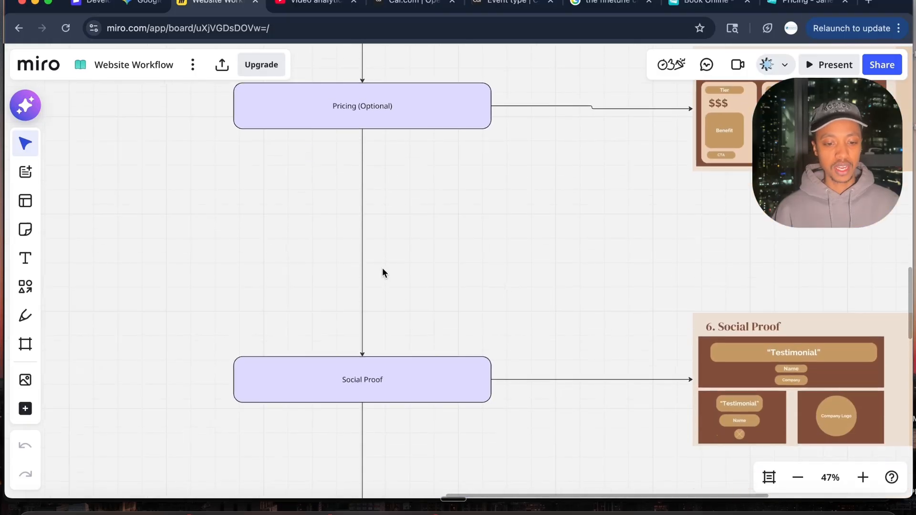
scroll(382, 268, down, 1)
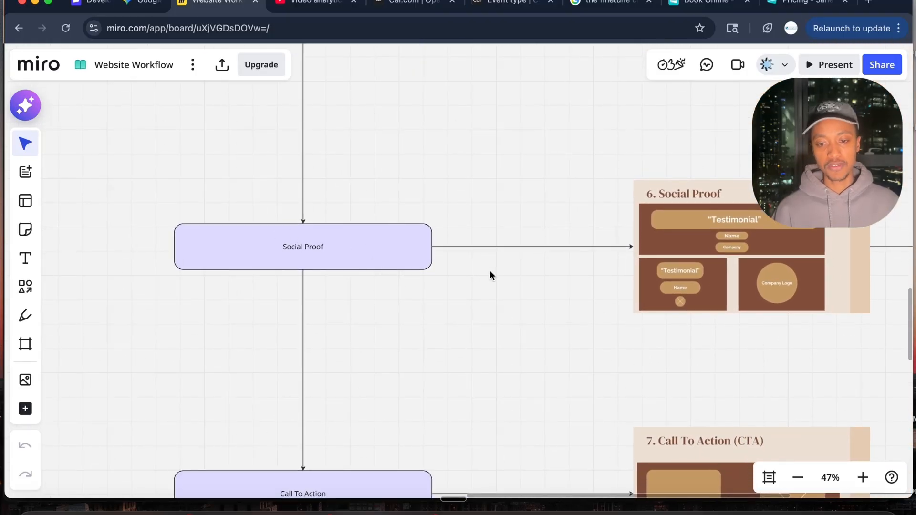
scroll(548, 296, down, 4)
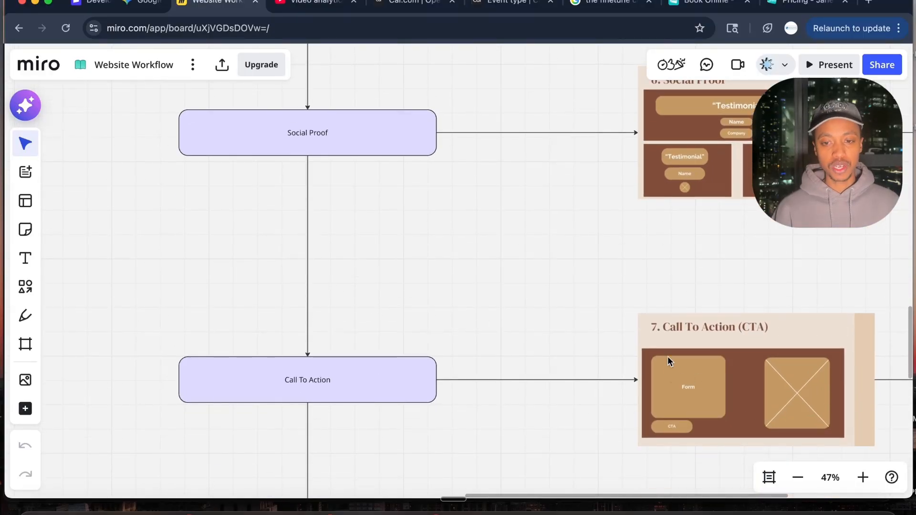
scroll(722, 345, down, 1)
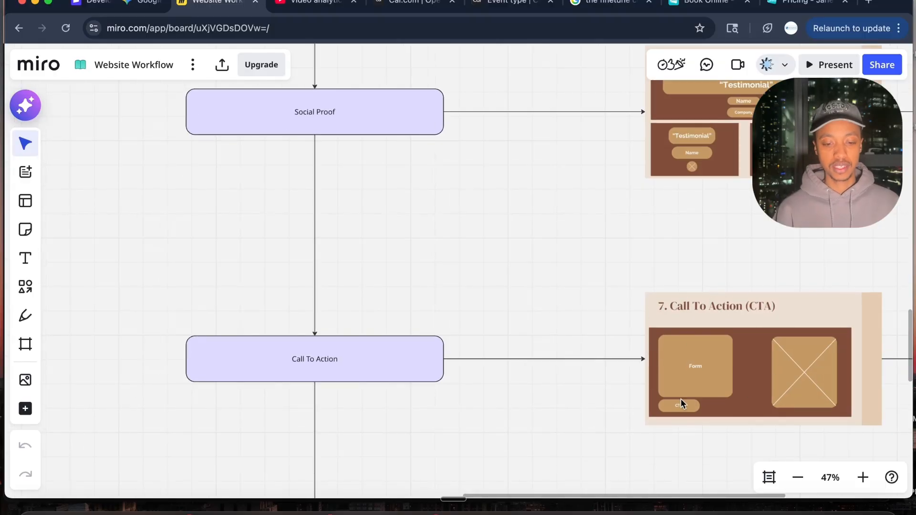
scroll(668, 396, down, 5)
scroll(557, 382, down, 1)
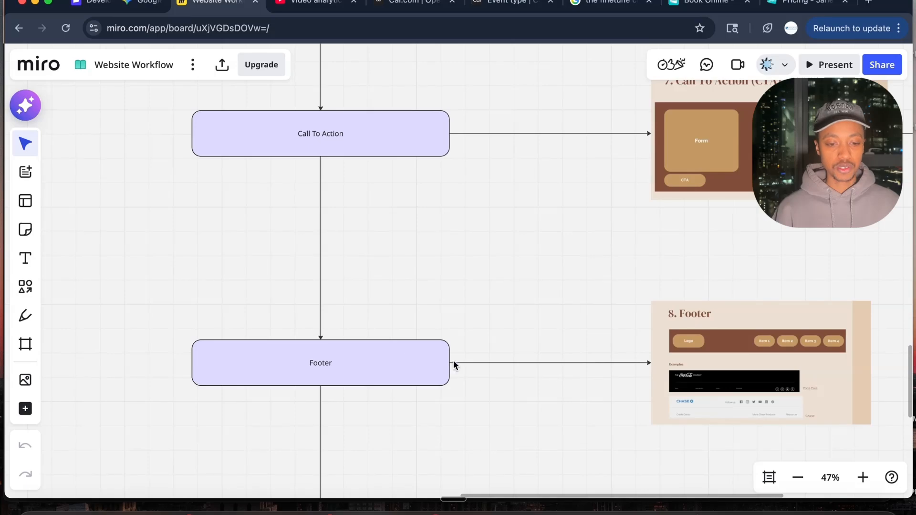
scroll(658, 363, down, 1)
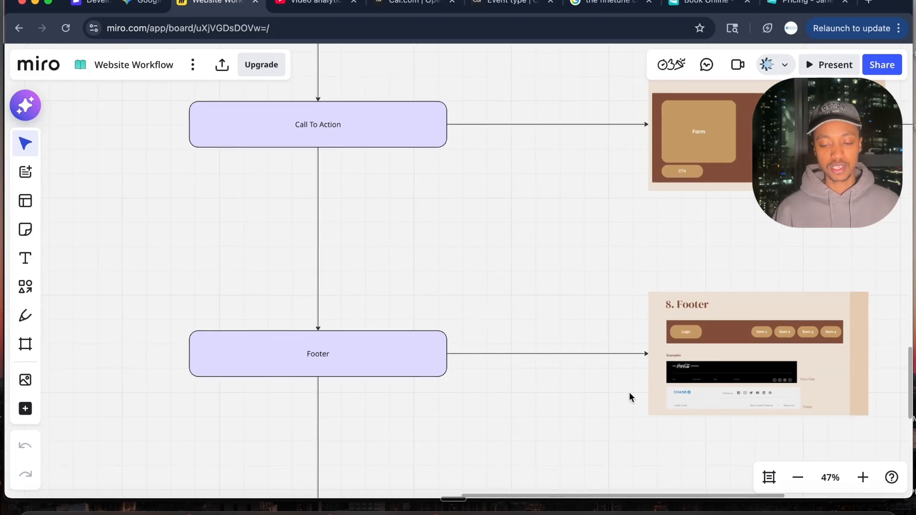
scroll(547, 349, down, 3)
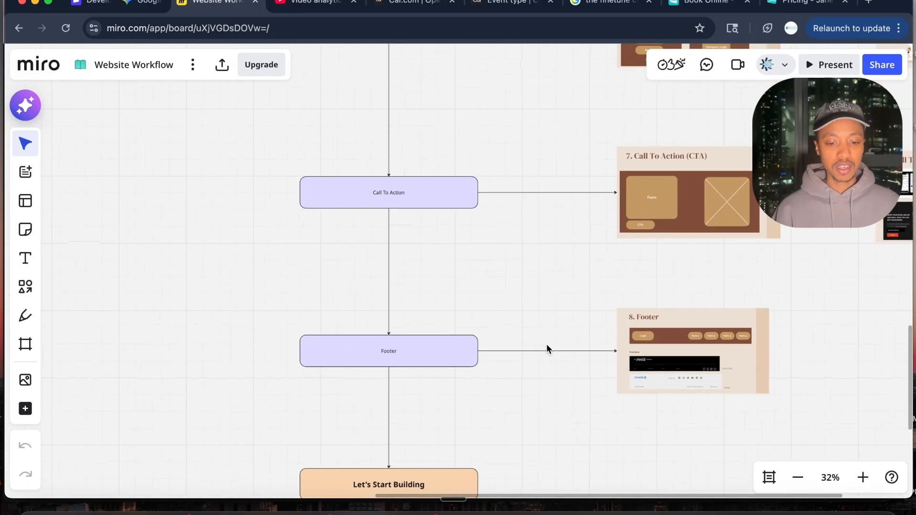
scroll(547, 348, down, 1)
scroll(546, 348, up, 2)
scroll(547, 349, up, 10)
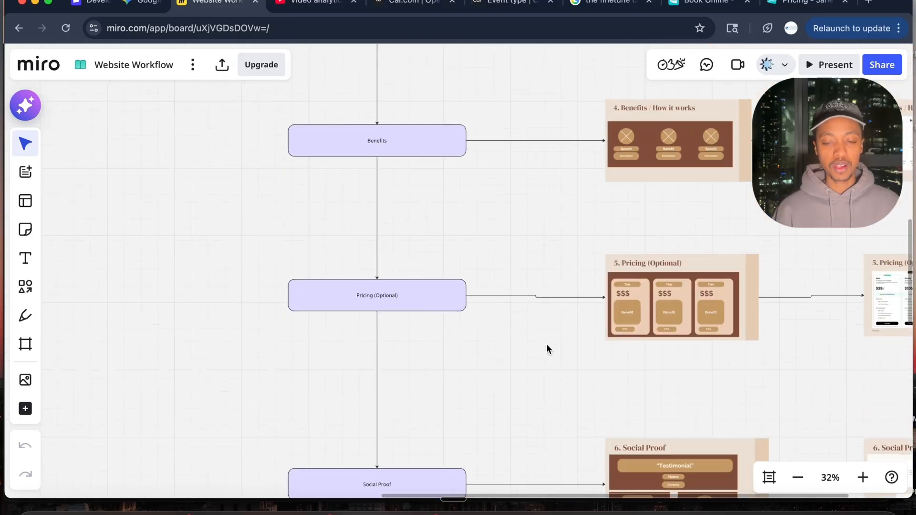
scroll(548, 349, up, 2)
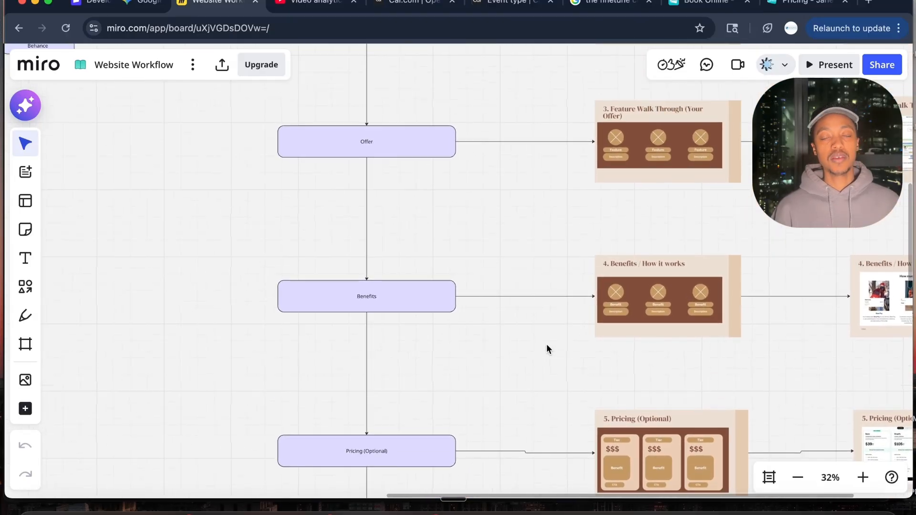
scroll(547, 348, up, 4)
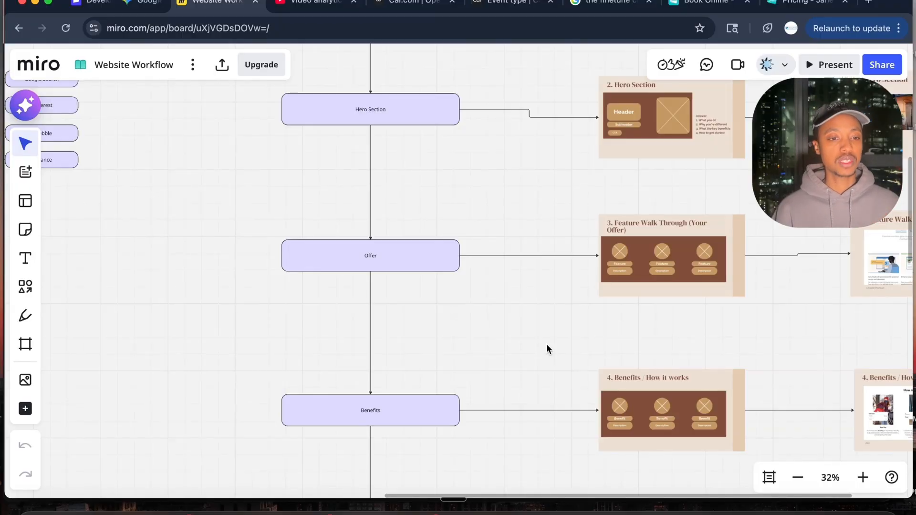
scroll(532, 272, up, 4)
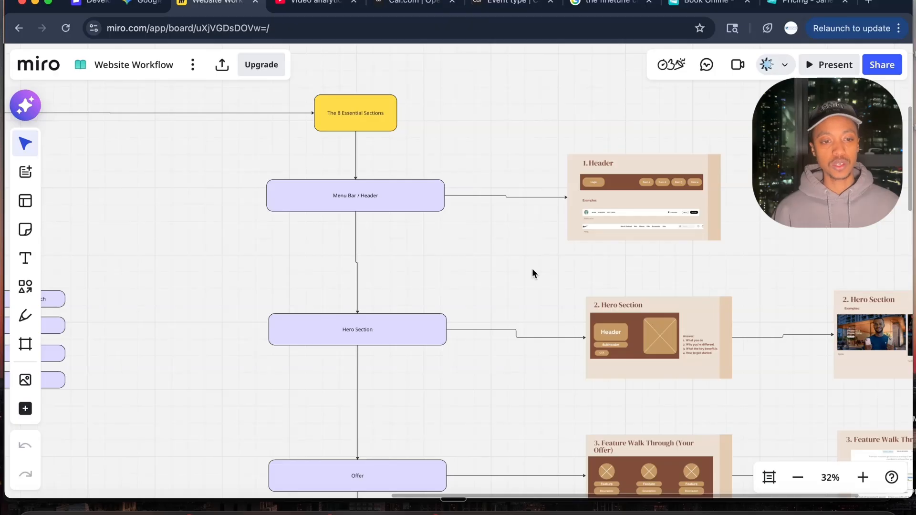
Switch to the Lovable project and examine the generated site's hero and About Us sections.
key(ctrl+Up)
click(305, 373)
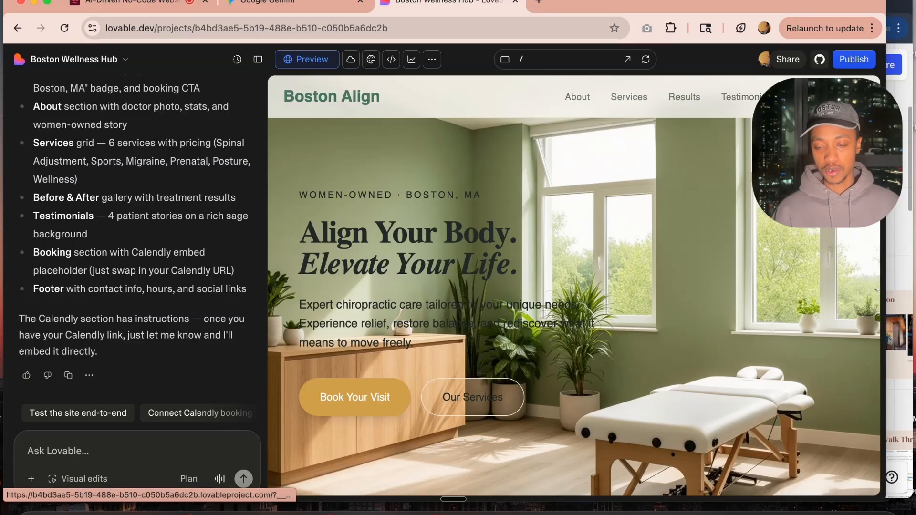
scroll(504, 290, down, 2)
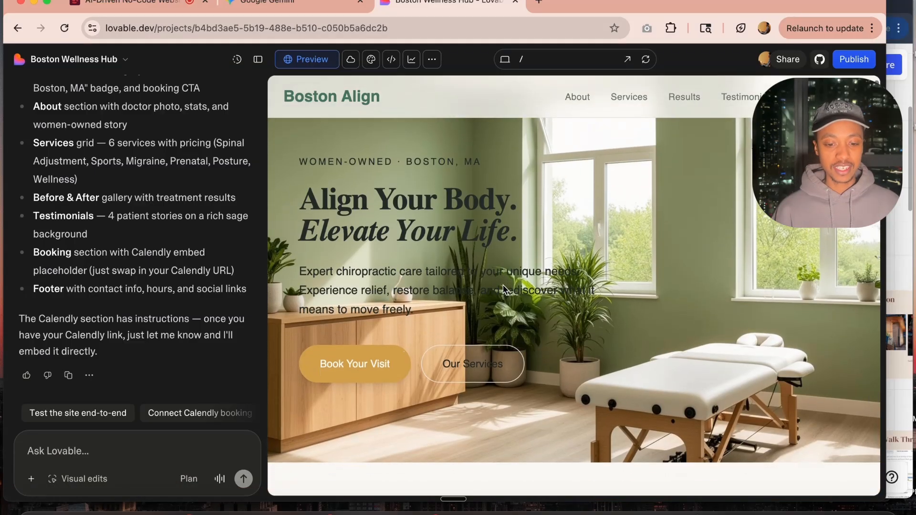
scroll(504, 290, down, 1)
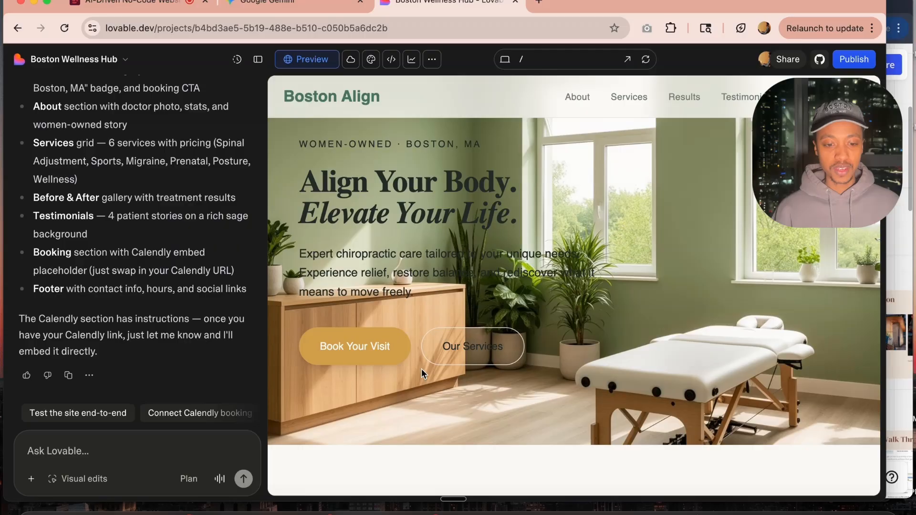
scroll(421, 368, down, 5)
scroll(422, 372, down, 6)
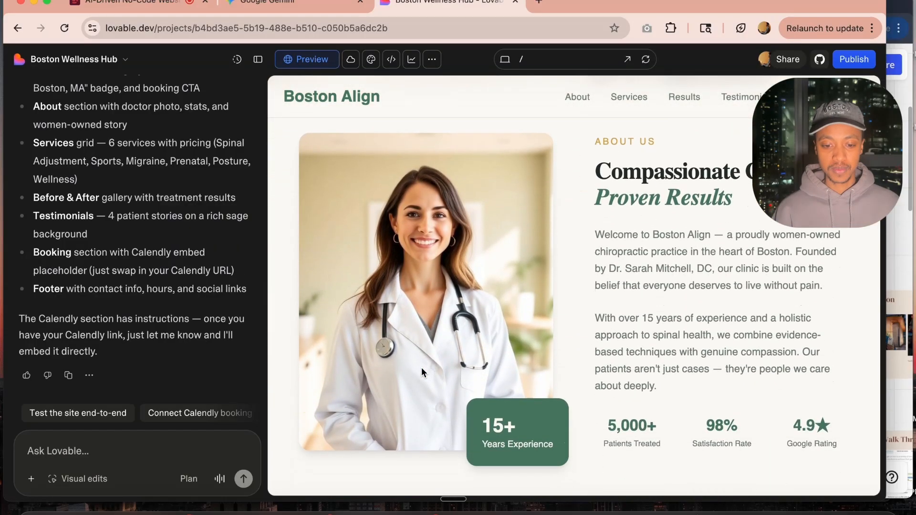
scroll(586, 260, up, 2)
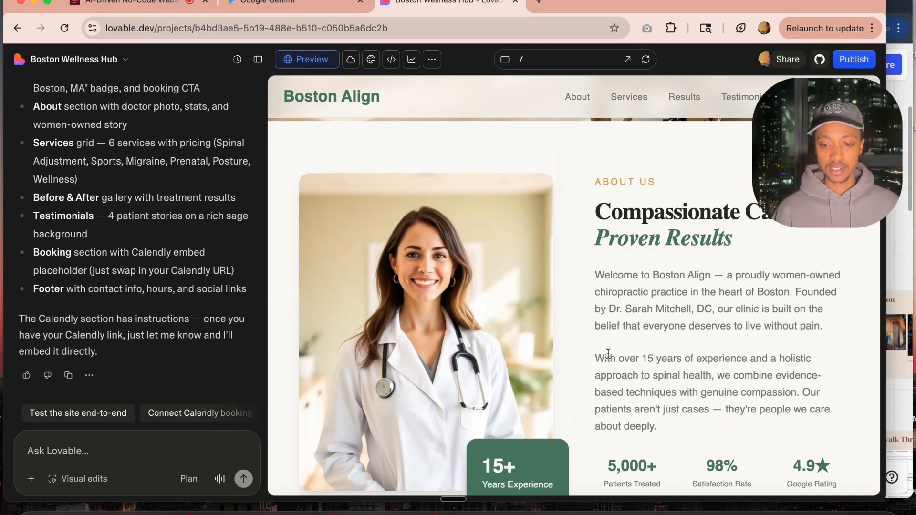
scroll(627, 341, down, 6)
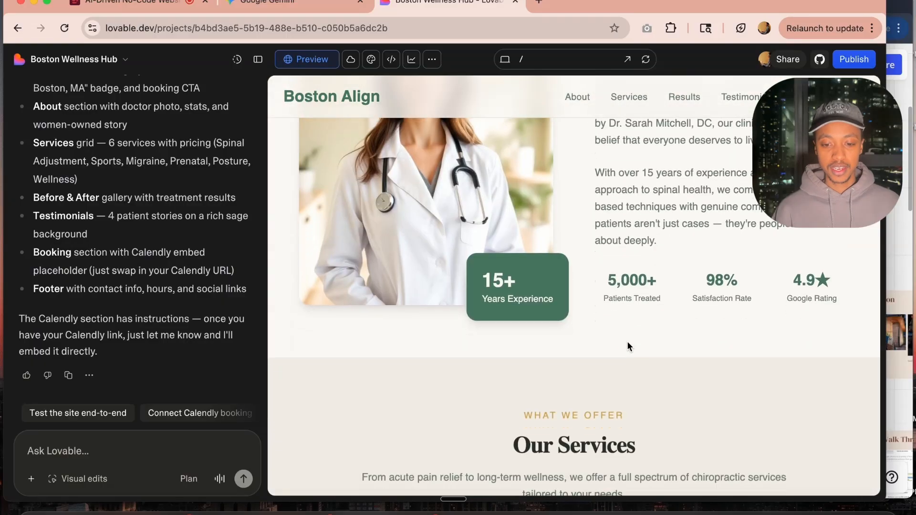
Examine the site's Our Services cards with their pricing and the Before & After gallery.
scroll(627, 342, down, 4)
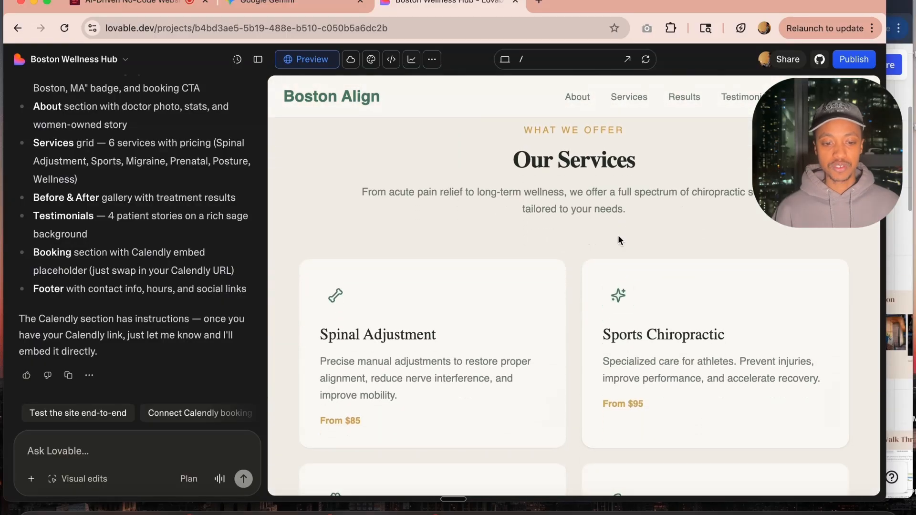
scroll(504, 310, down, 2)
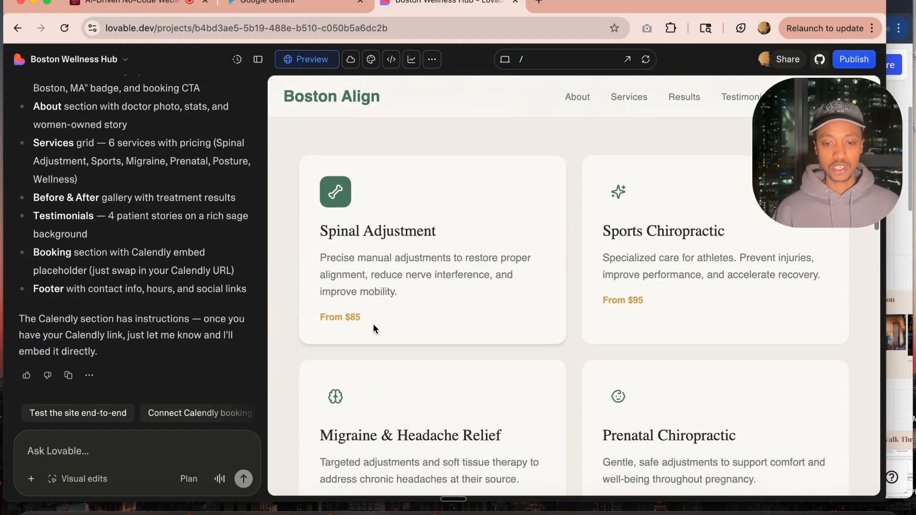
scroll(659, 288, down, 3)
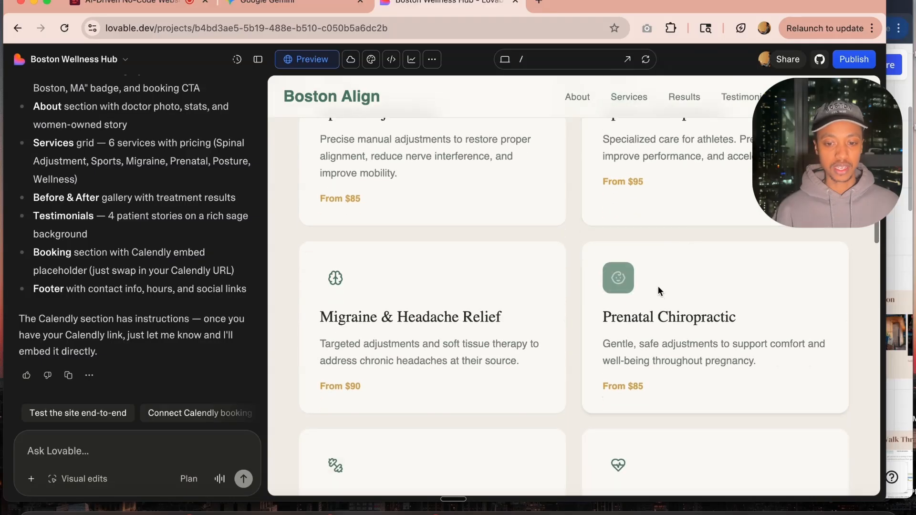
scroll(564, 292, down, 3)
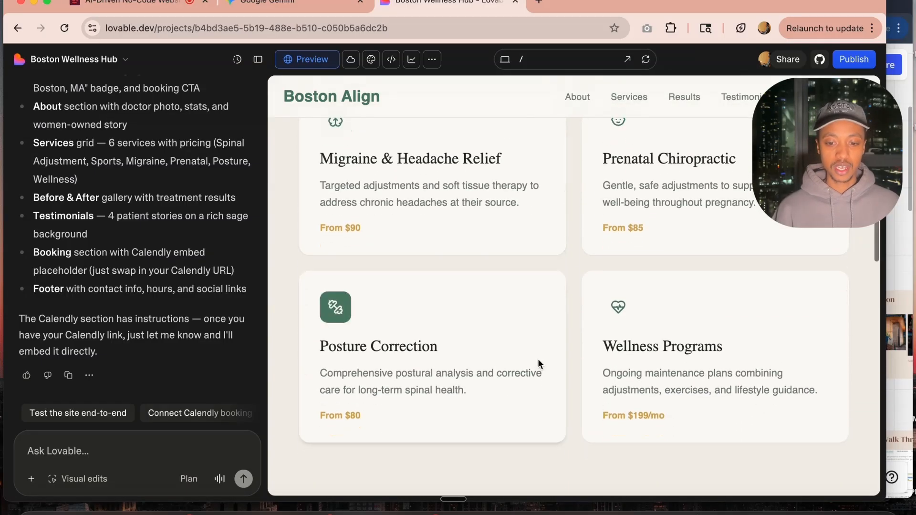
scroll(464, 327, down, 7)
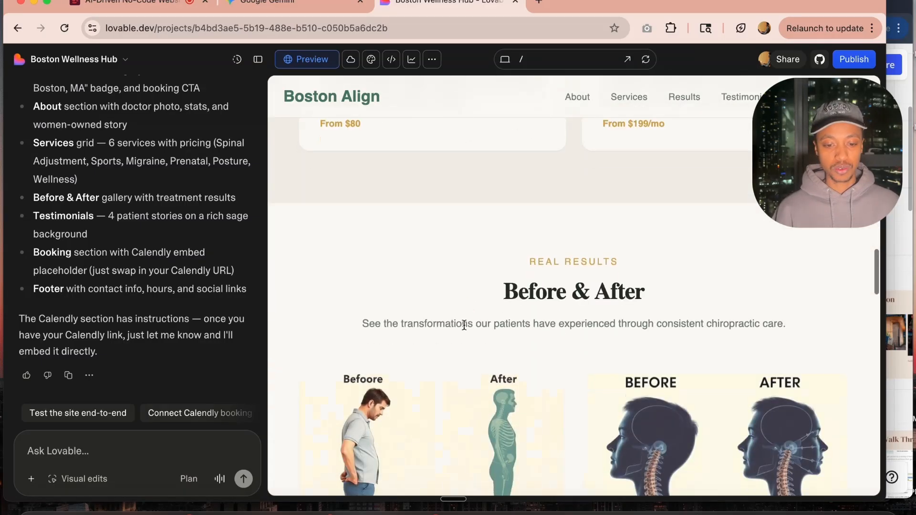
scroll(464, 328, down, 2)
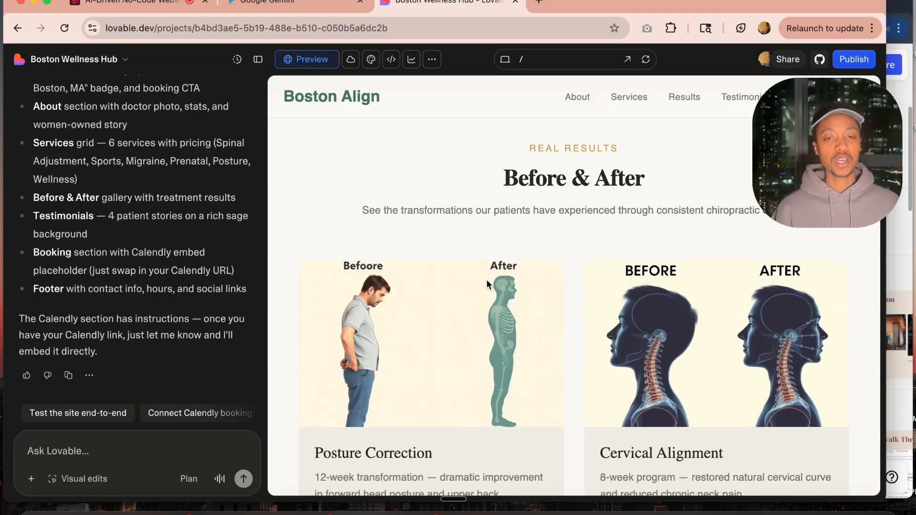
scroll(486, 284, down, 1)
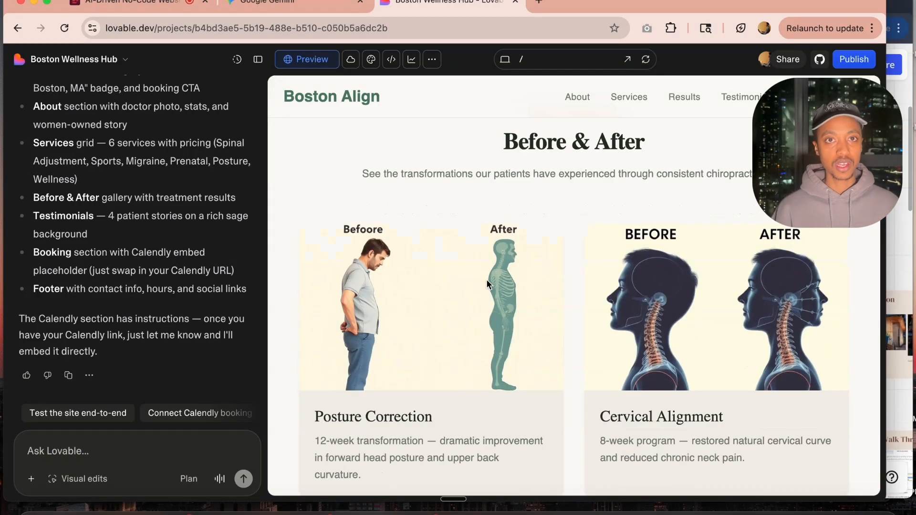
Examine the patient testimonials and the Book Your Appointment section with its Calendly placeholder.
scroll(559, 296, down, 10)
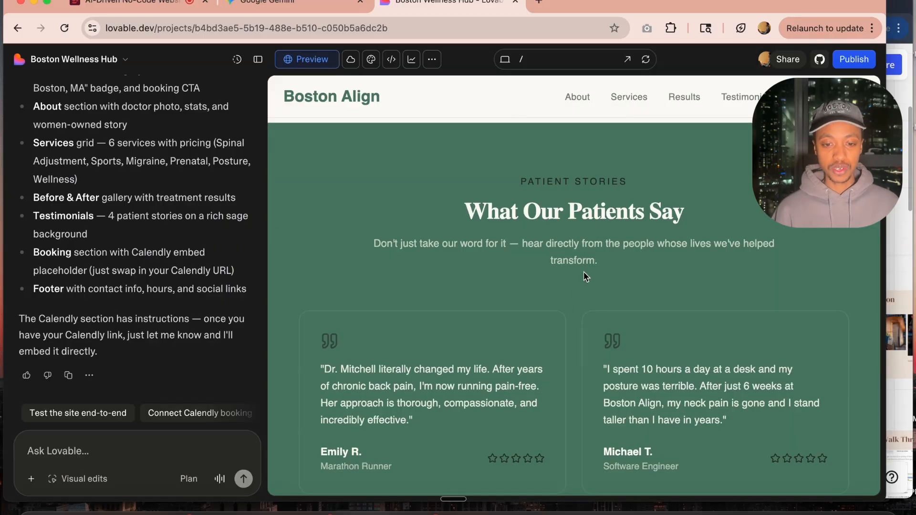
scroll(586, 277, down, 3)
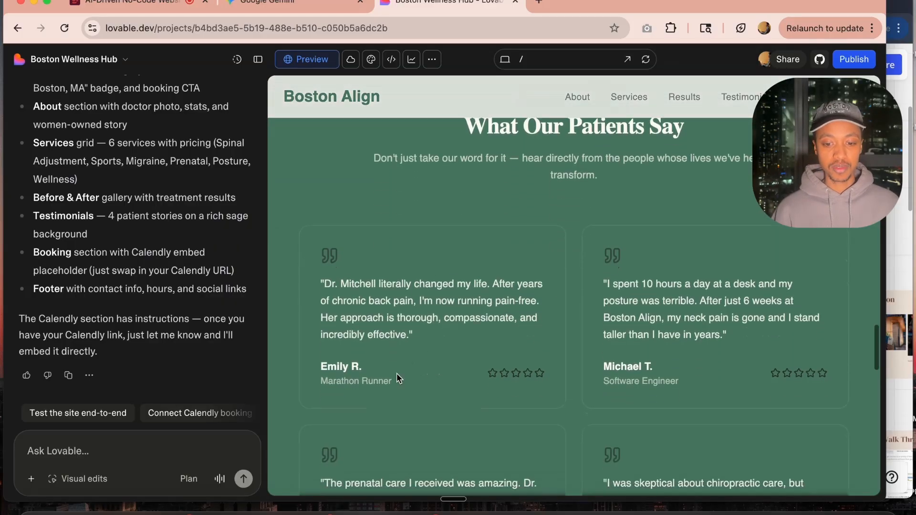
scroll(410, 384, down, 5)
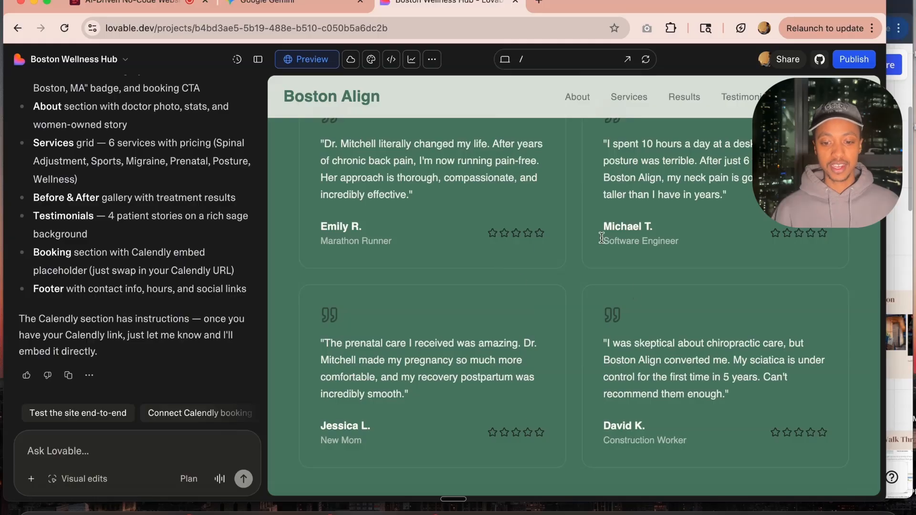
scroll(519, 322, down, 15)
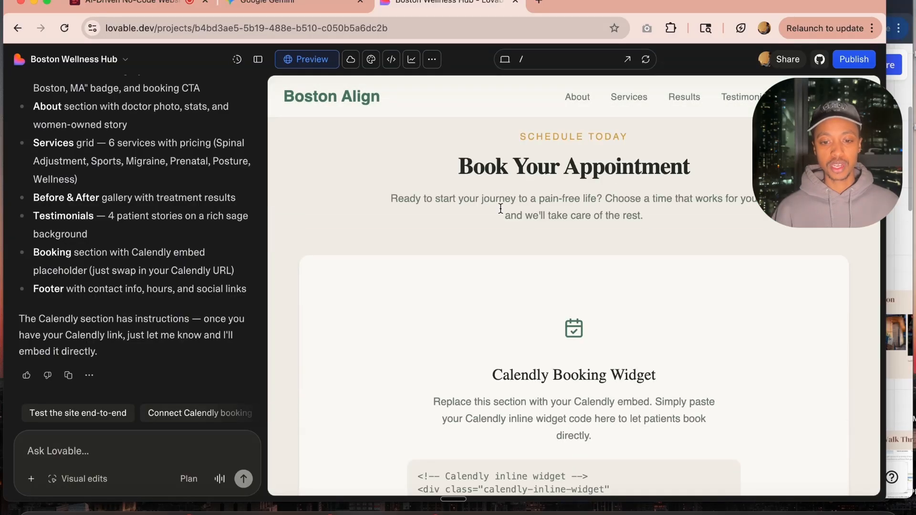
scroll(511, 210, down, 3)
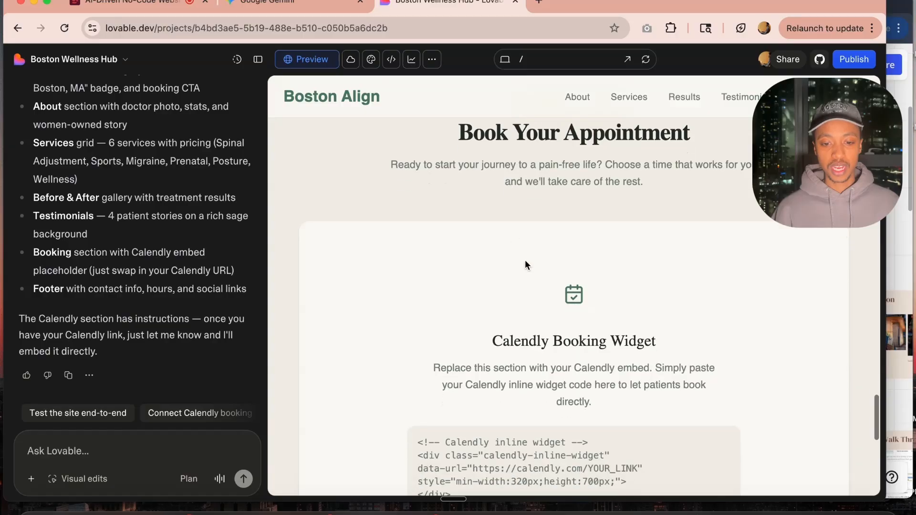
scroll(526, 263, down, 2)
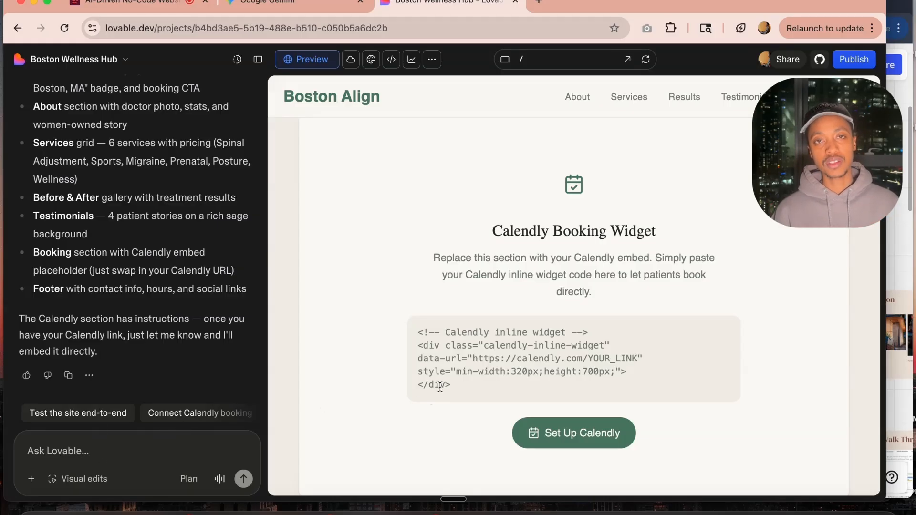
Examine the footer's contact details and hours, and return to the Calendly Booking Widget placeholder.
scroll(486, 391, down, 5)
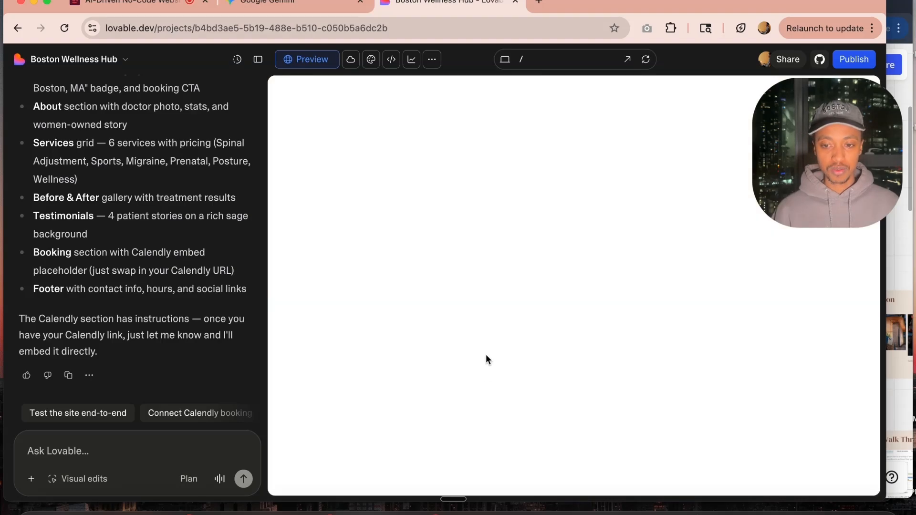
scroll(485, 354, down, 2)
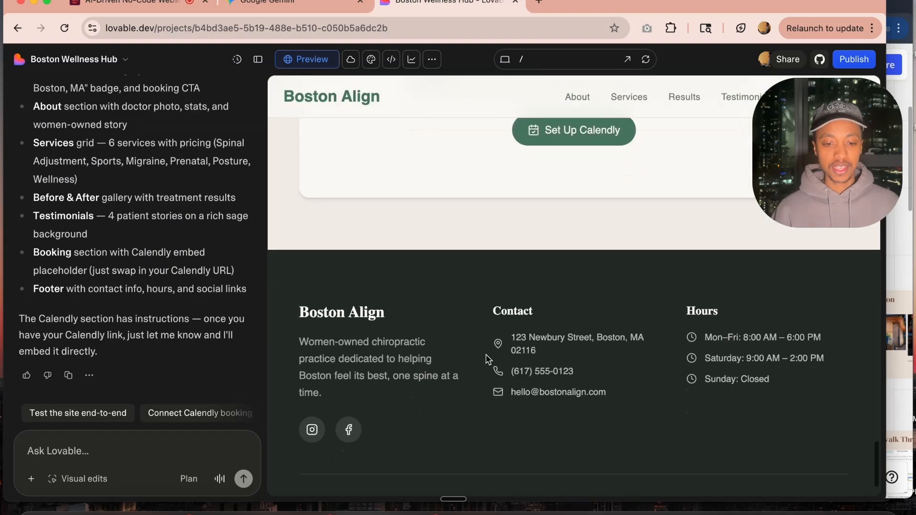
scroll(466, 312, down, 1)
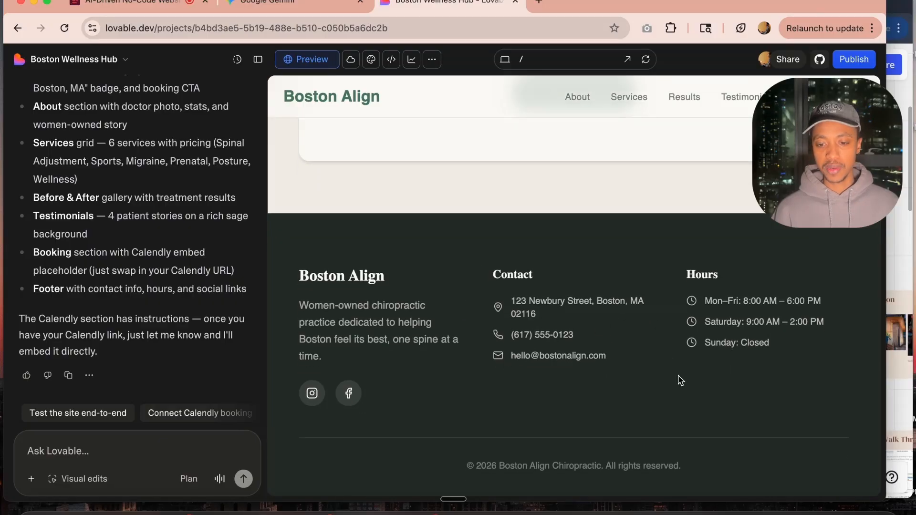
scroll(698, 332, up, 3)
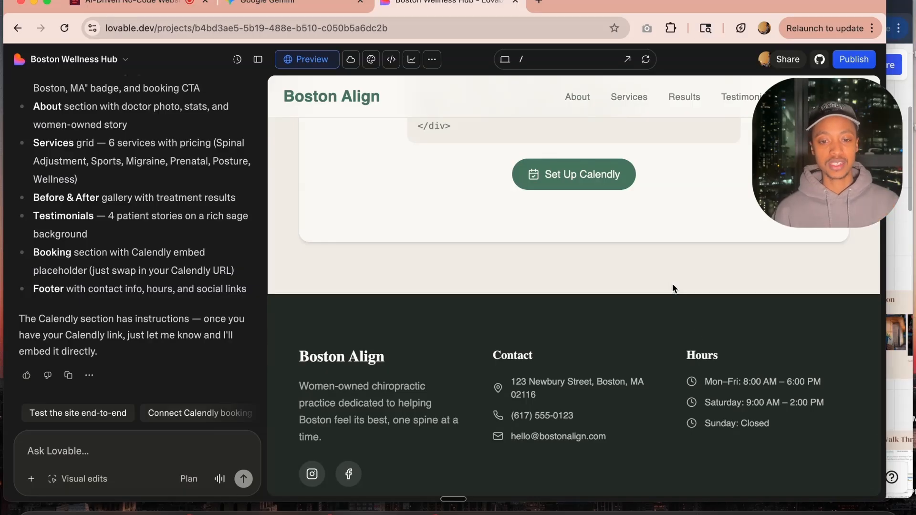
scroll(672, 286, up, 4)
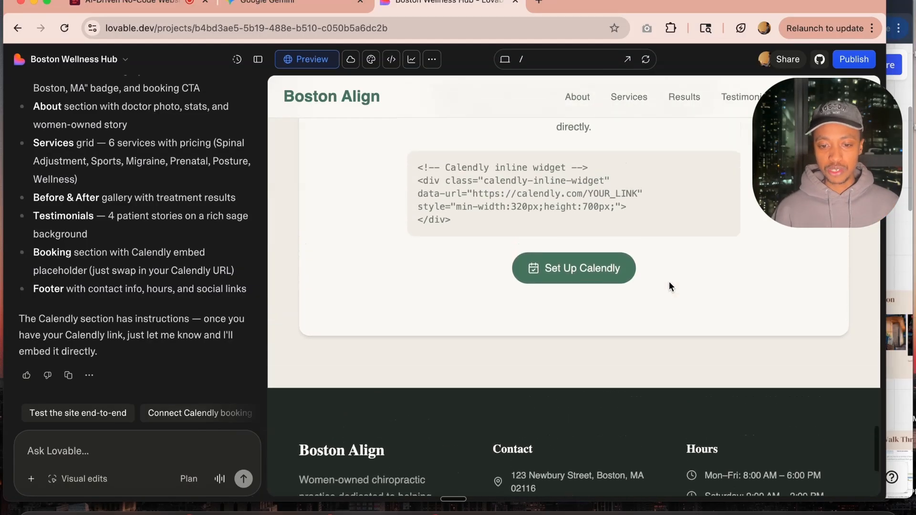
scroll(669, 286, up, 3)
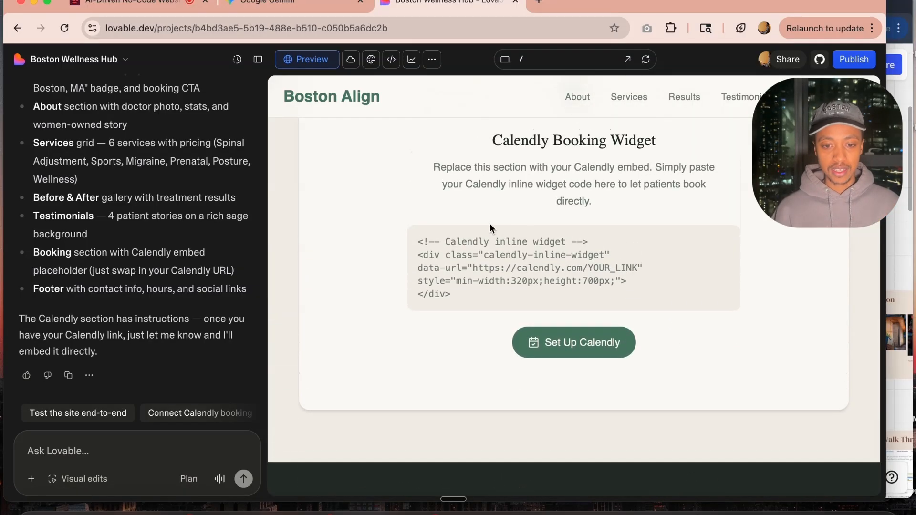
scroll(573, 301, up, 1)
scroll(516, 307, up, 1)
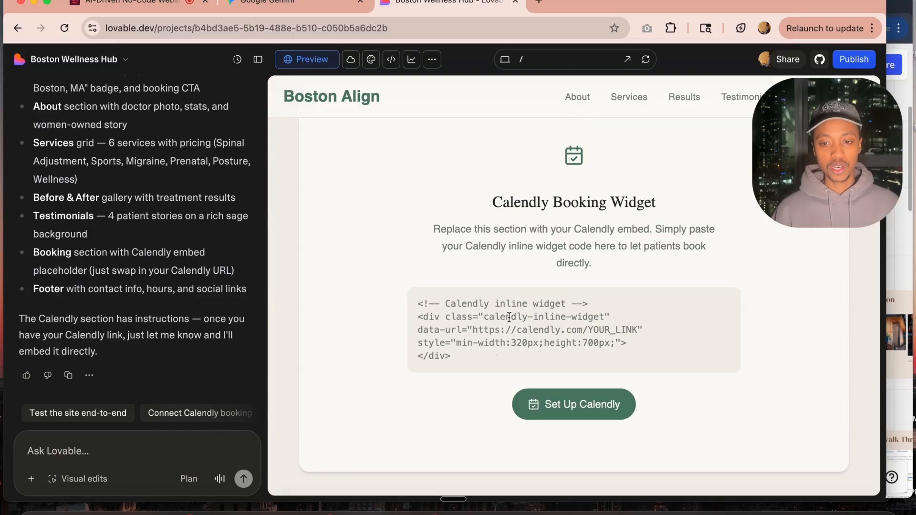
Switch to Cal.com and copy the booking link of the 30 Min Meeting event type.
key(ctrl+Up)
click(582, 385)
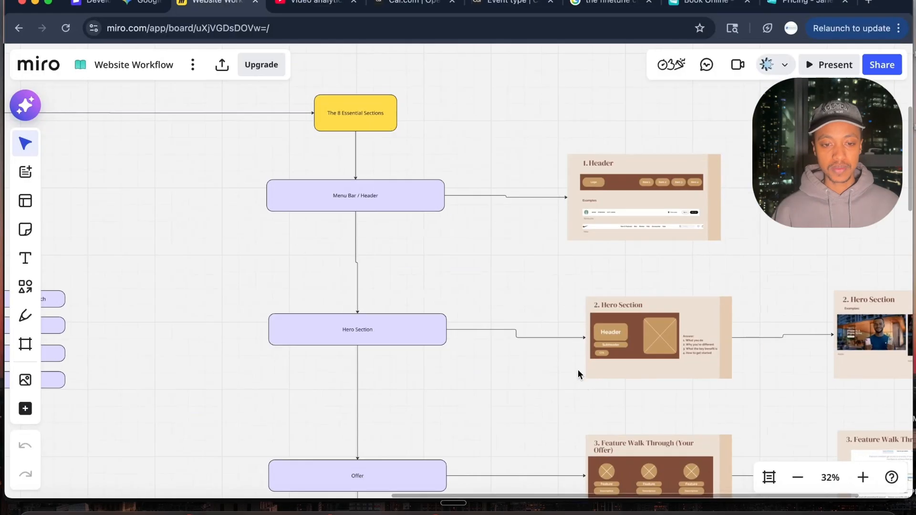
click(415, 3)
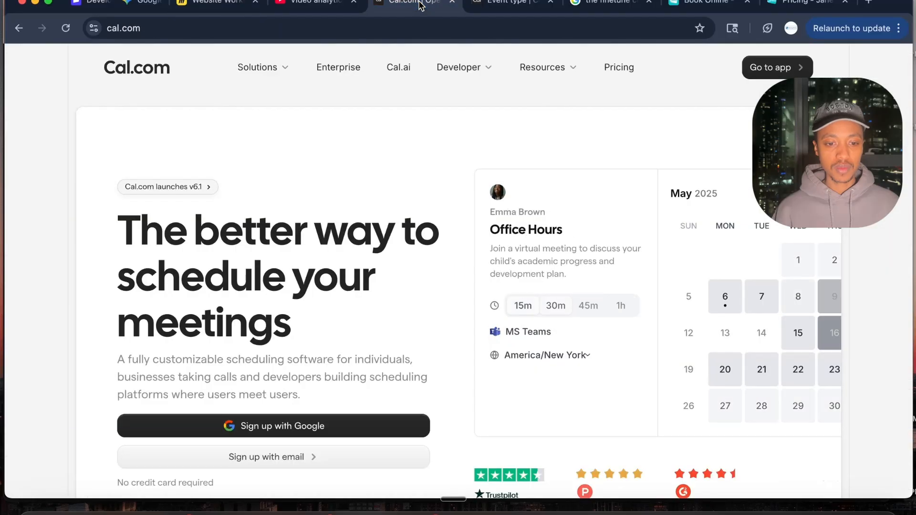
click(506, 3)
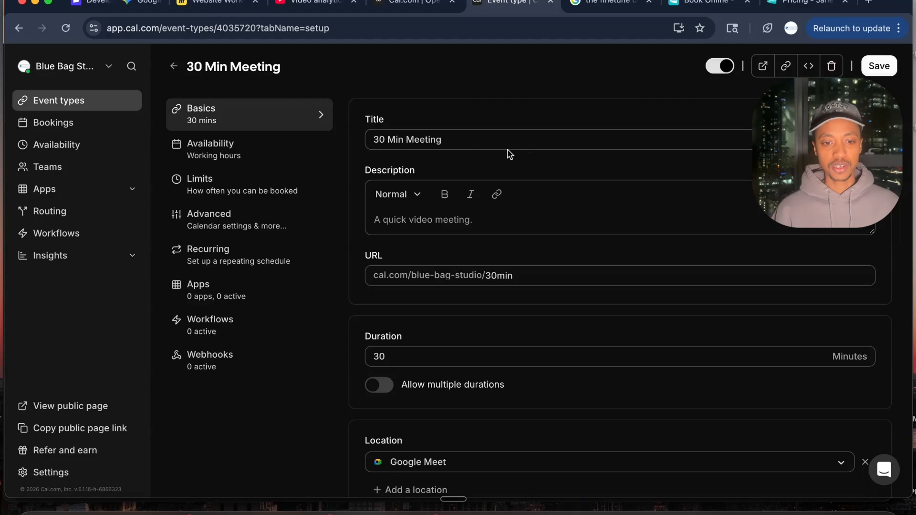
click(785, 67)
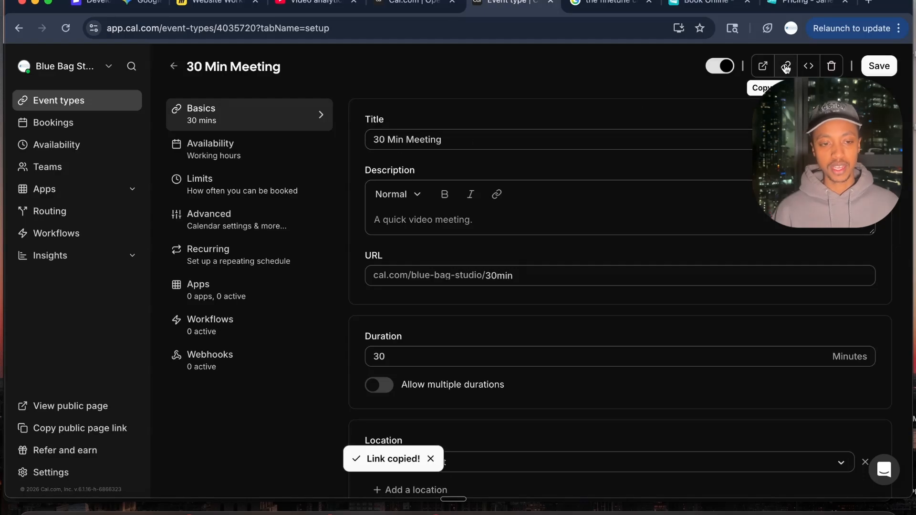
key(ctrl+Up)
click(343, 310)
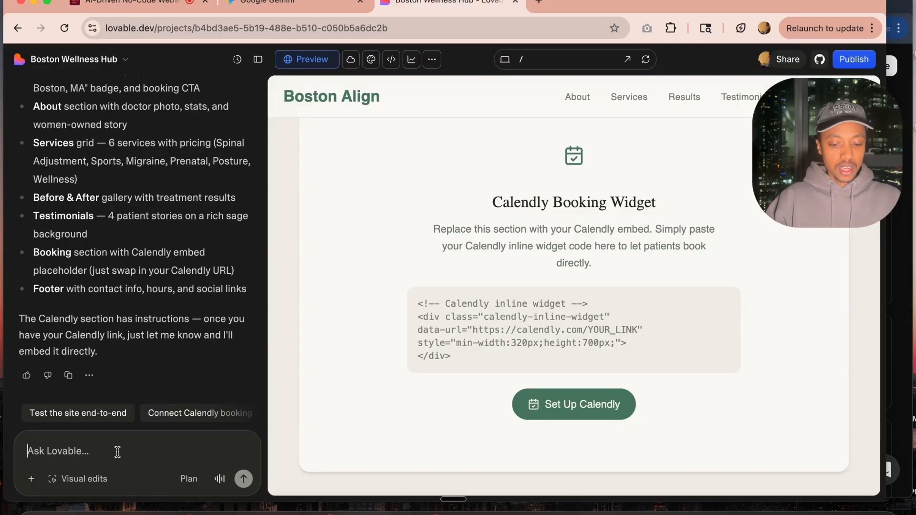
text(embed this as my bookk)
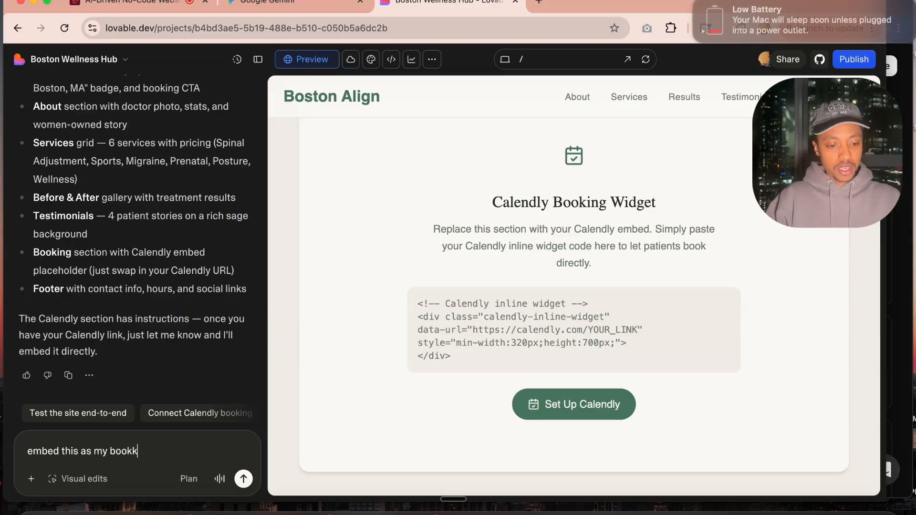
key(BackSpace)
text(ing link:)
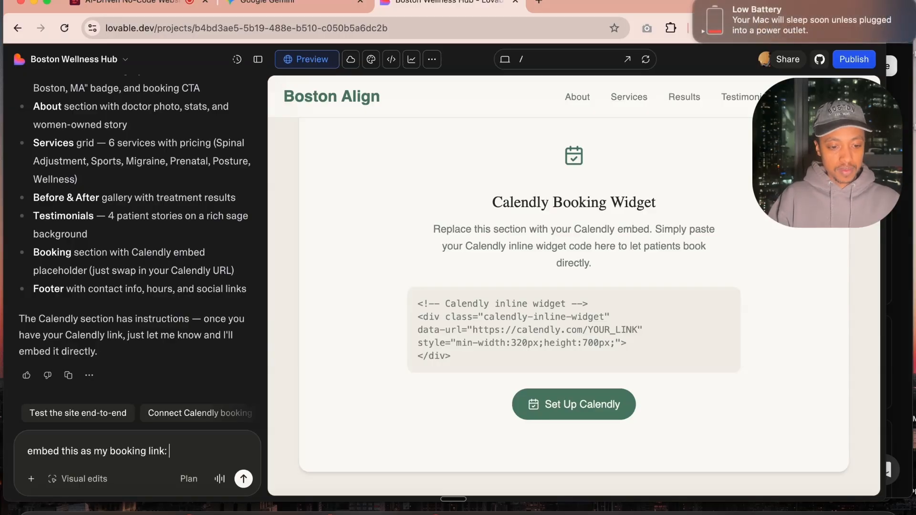
key(super+v)
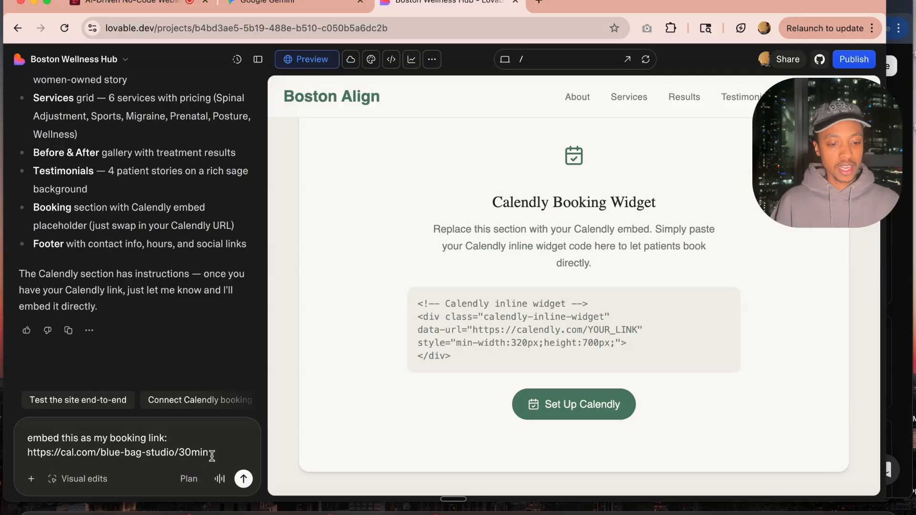
drag(221, 452, 23, 457)
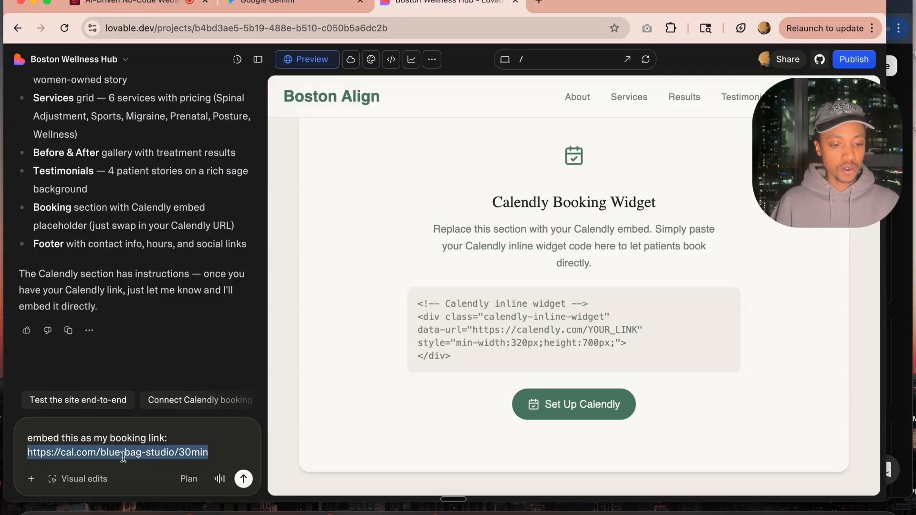
click(244, 479)
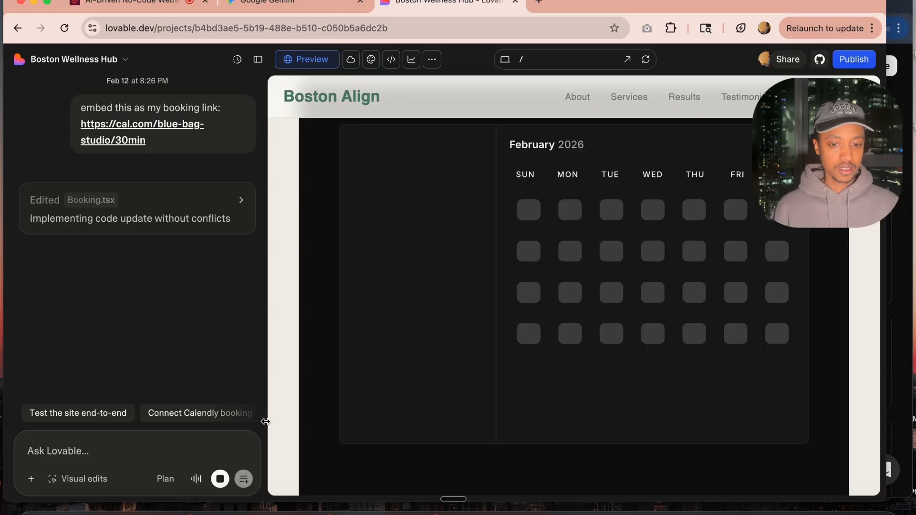
Examine the embedded Cal.com calendar in the Book Your Appointment section.
scroll(364, 323, up, 3)
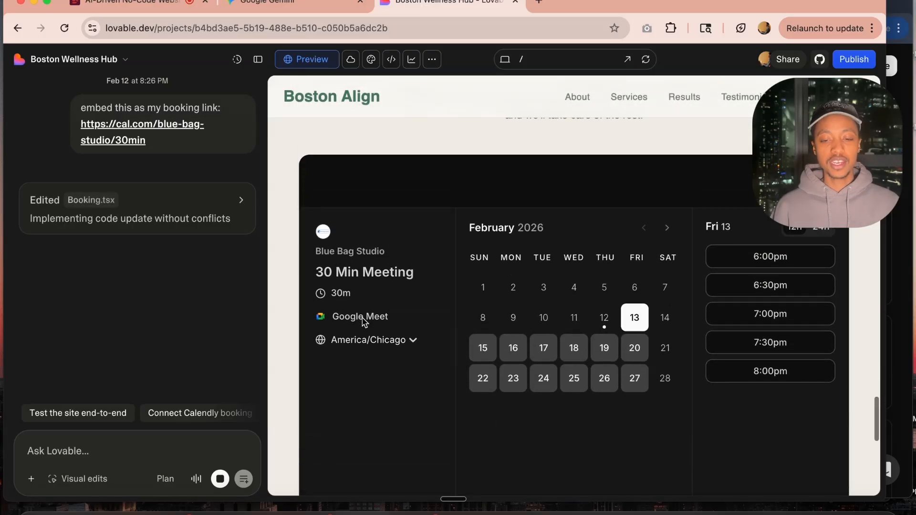
scroll(364, 323, up, 2)
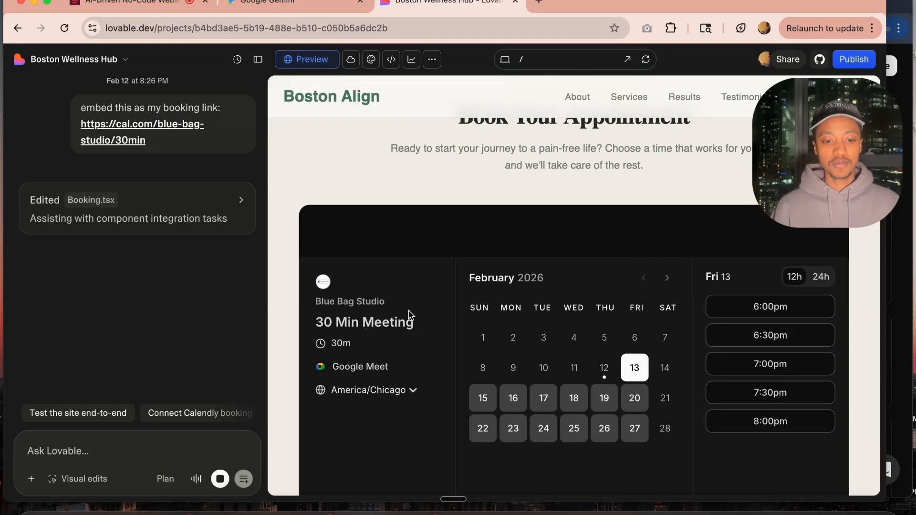
scroll(405, 317, down, 1)
scroll(409, 316, up, 2)
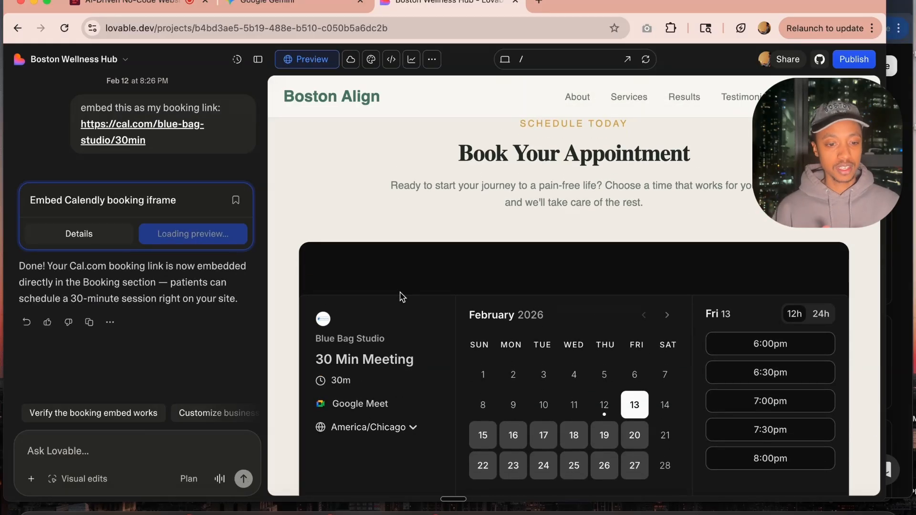
scroll(402, 294, down, 5)
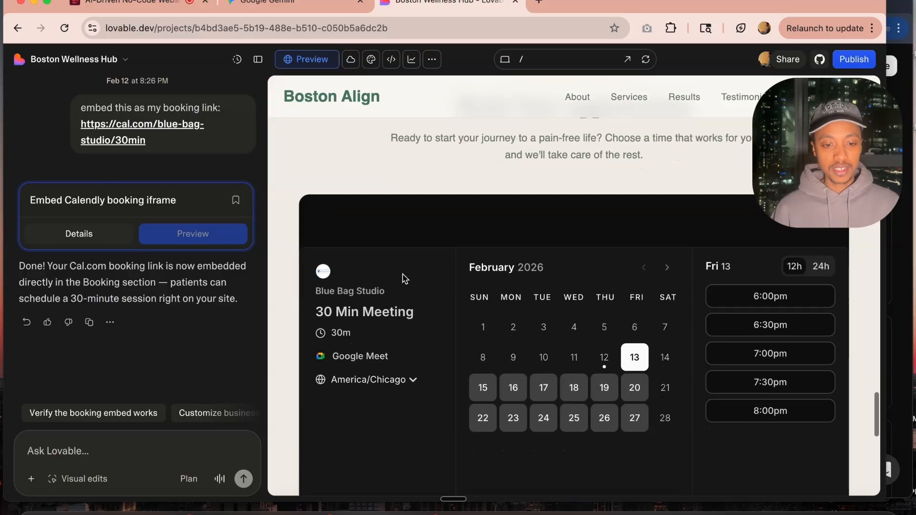
scroll(394, 248, up, 5)
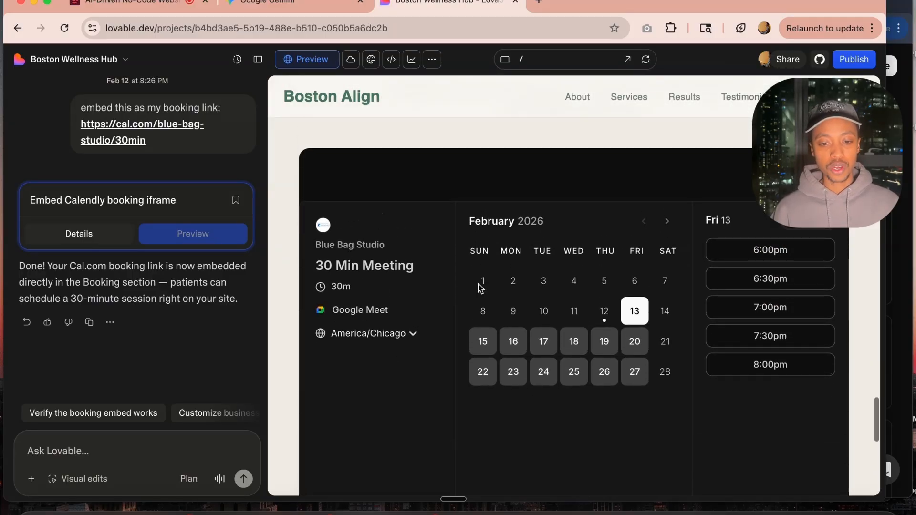
Test the booking widget by choosing February 18 at 7:00pm, and look over the booking form and the sections around it.
click(487, 342)
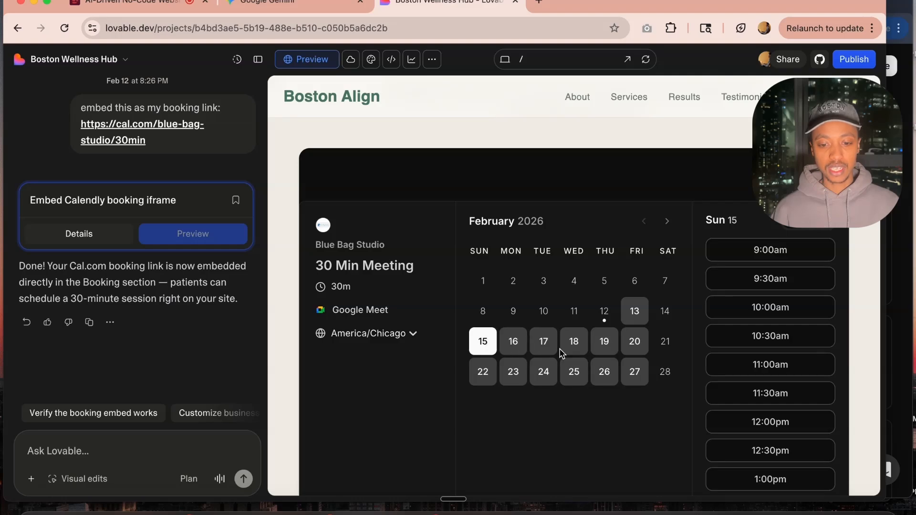
click(573, 345)
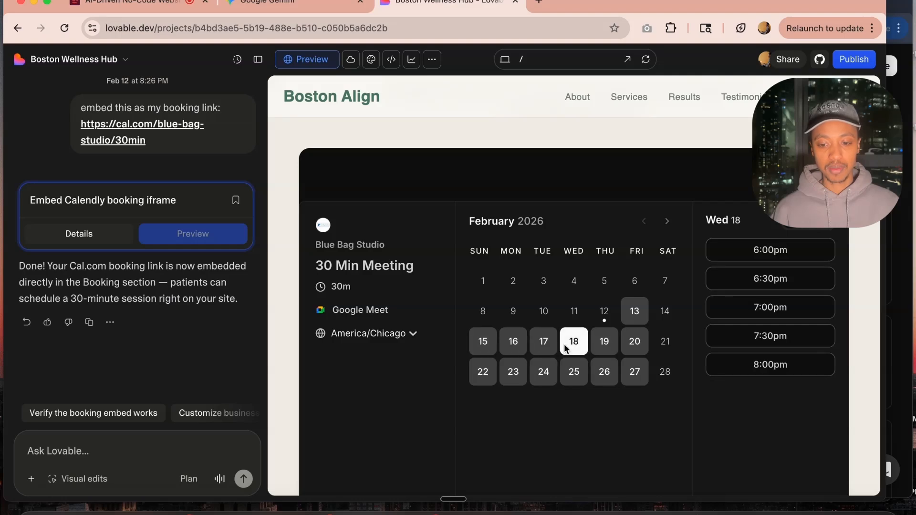
click(739, 309)
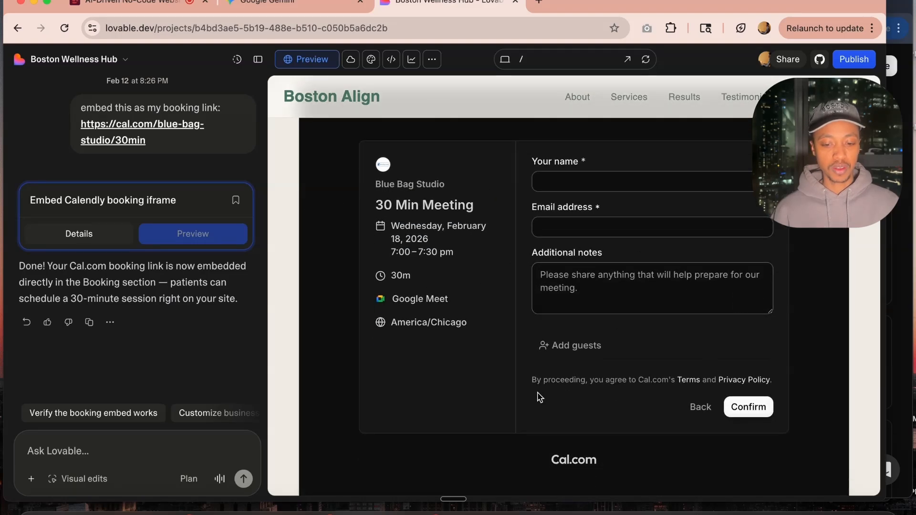
scroll(538, 406, down, 6)
scroll(525, 385, up, 12)
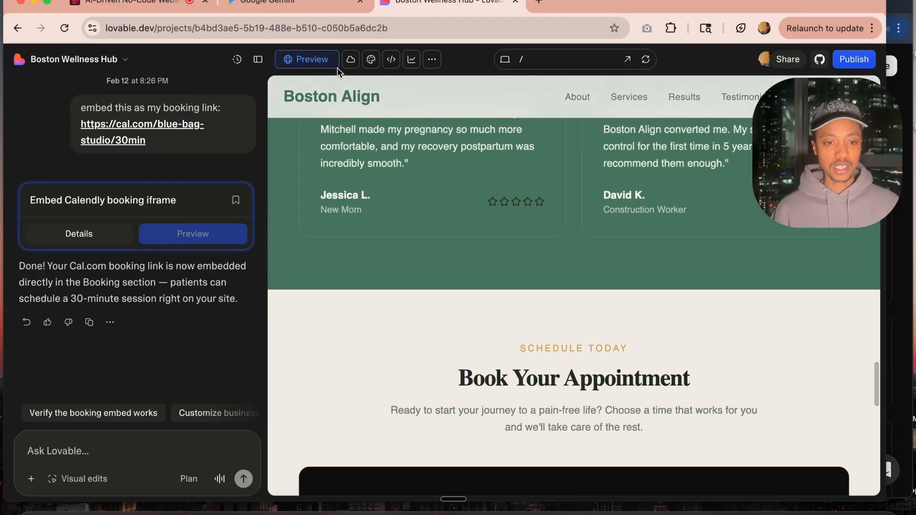
Browse the project's default design themes and preview how Glacier, Lavender and Tide look on the site.
click(371, 62)
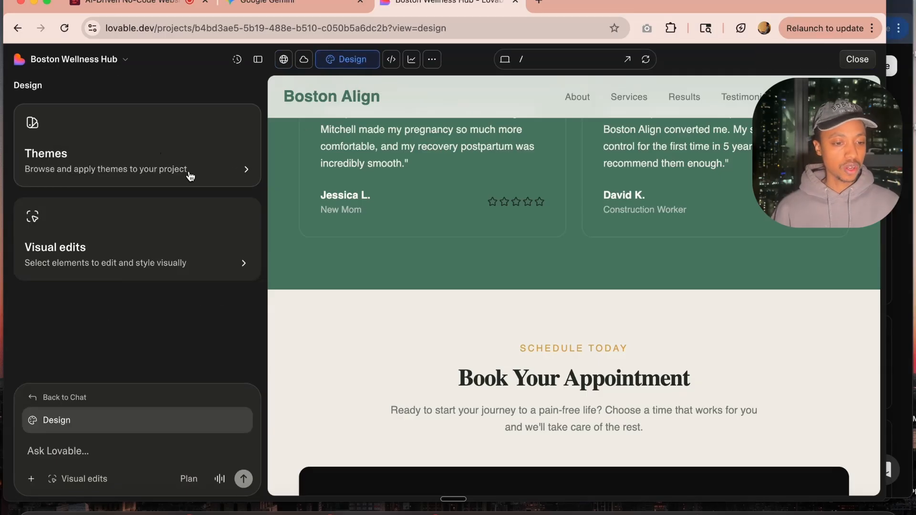
click(229, 173)
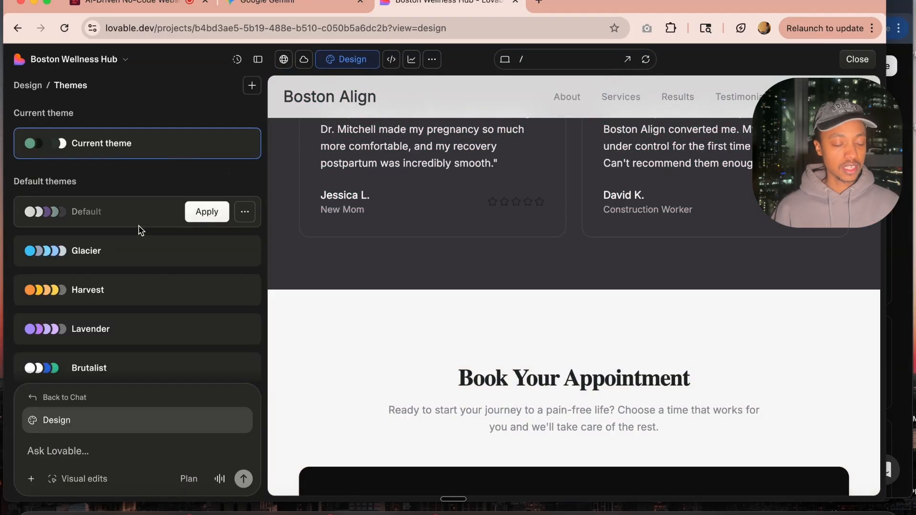
scroll(138, 229, down, 2)
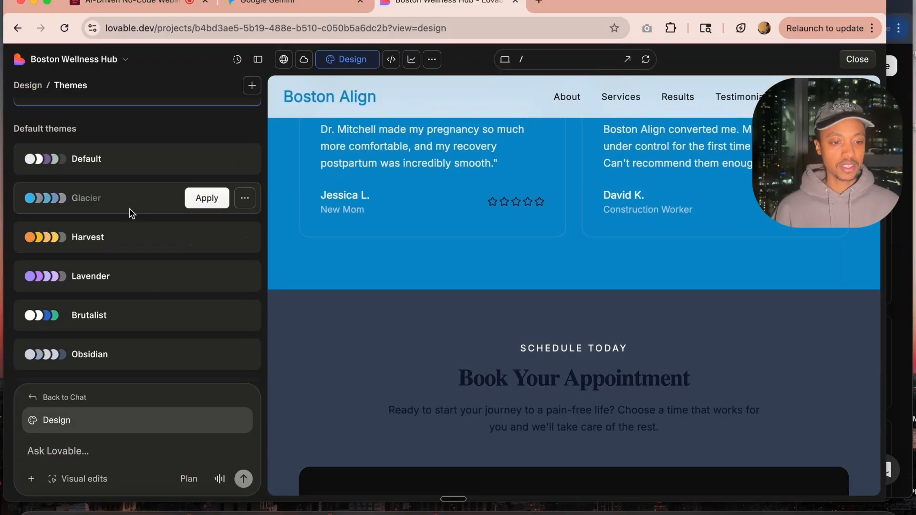
scroll(129, 243, up, 1)
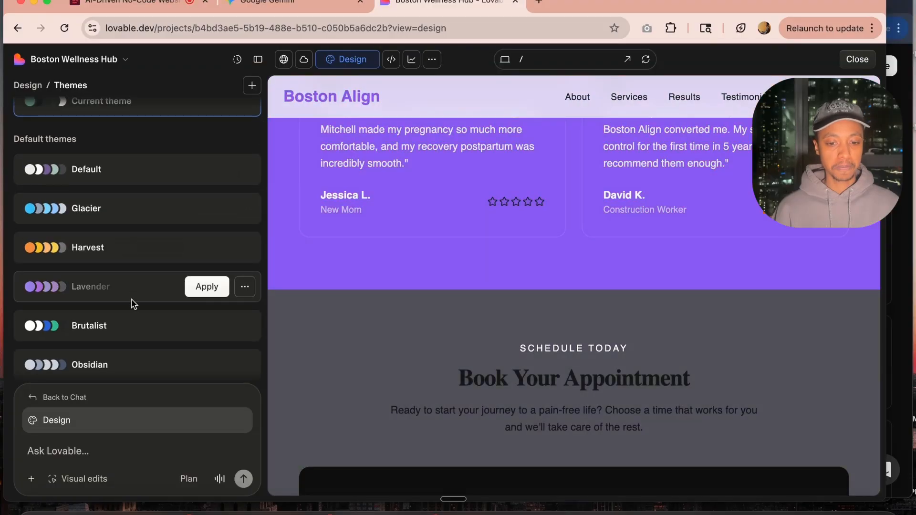
scroll(133, 324, down, 3)
scroll(131, 324, down, 3)
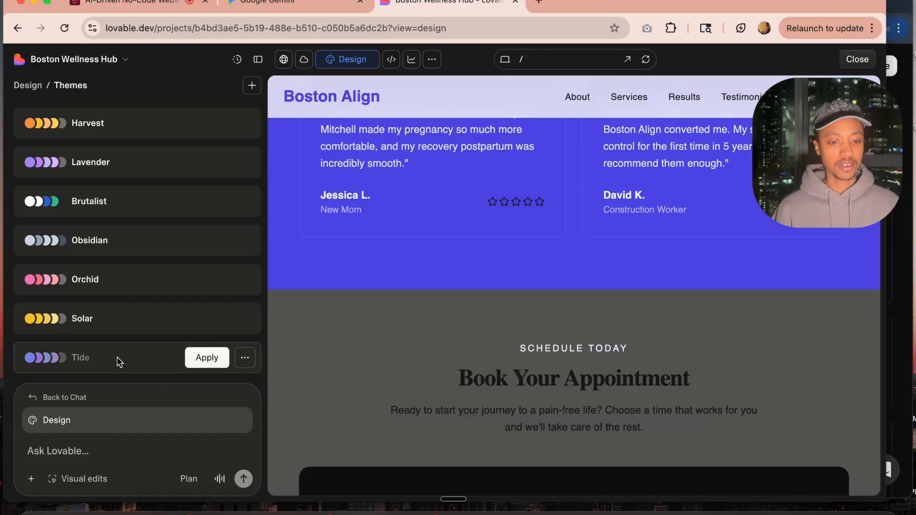
scroll(119, 363, down, 2)
scroll(131, 292, up, 5)
scroll(131, 290, up, 3)
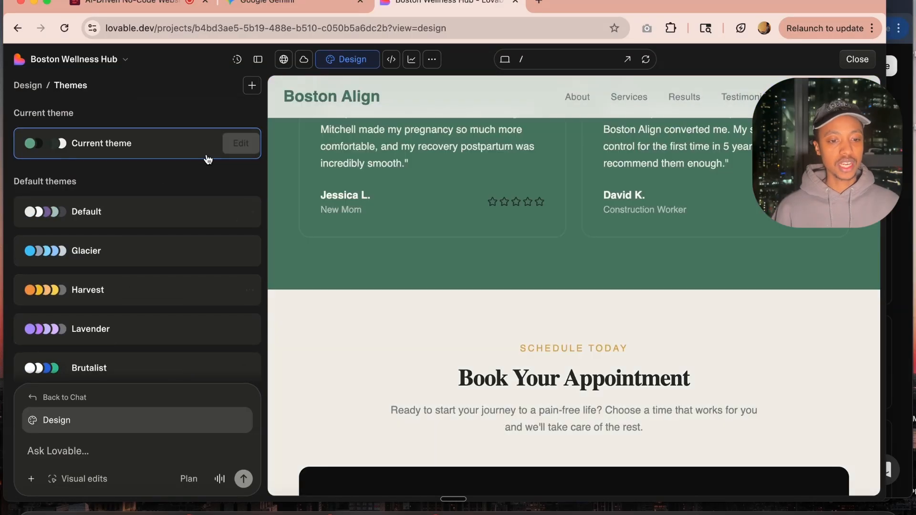
Examine the current theme's color and typography settings, including the available sans-serif fonts, and return to the site preview.
click(231, 146)
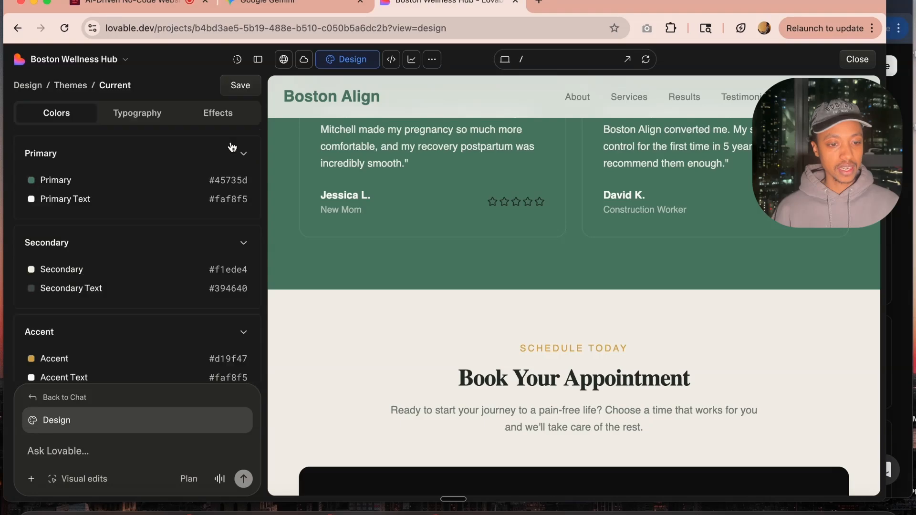
click(129, 117)
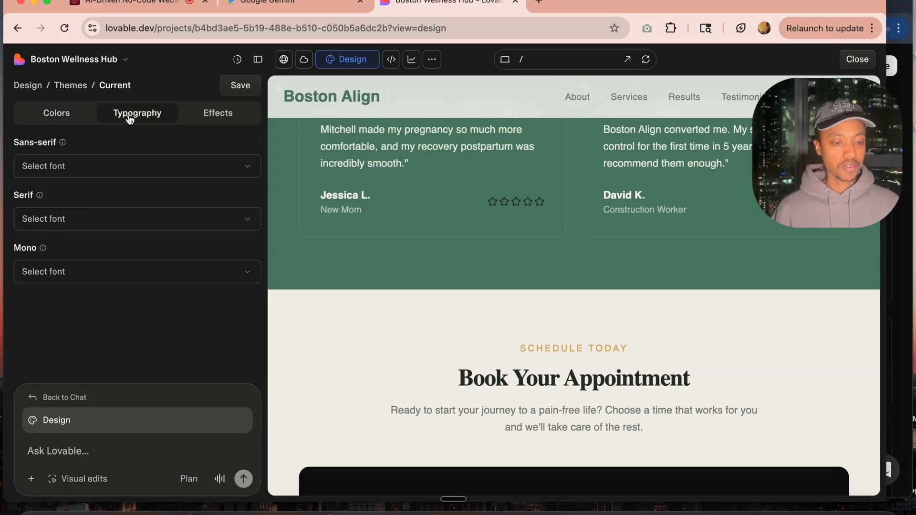
click(130, 171)
scroll(119, 320, down, 5)
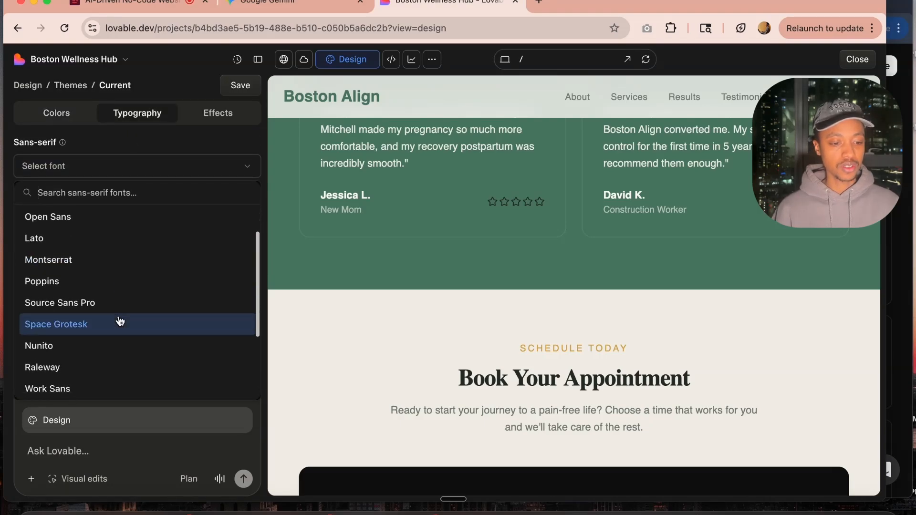
scroll(119, 321, up, 5)
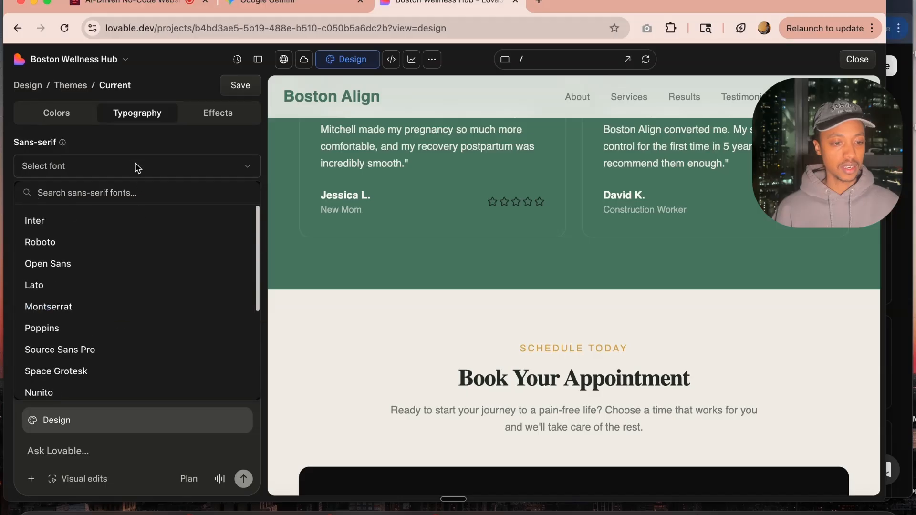
click(138, 148)
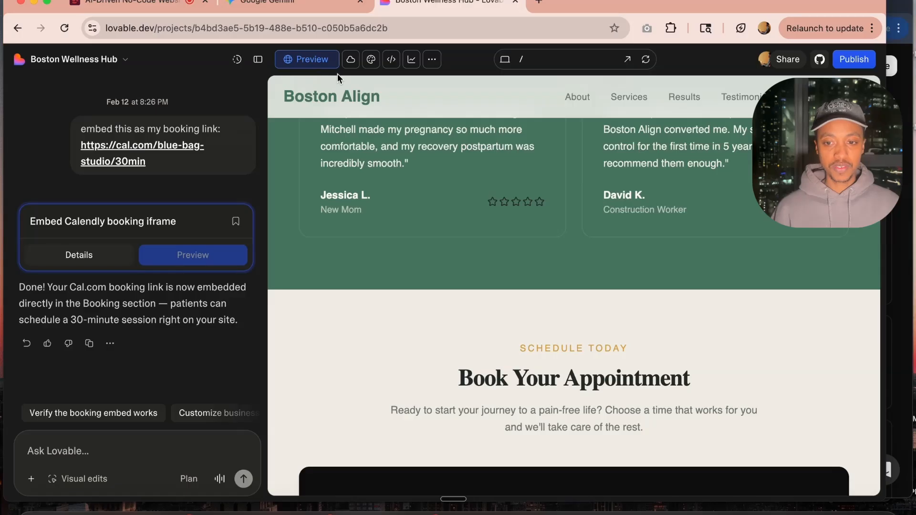
Publish the website at the URL bostonalign.lovable.app.
click(854, 60)
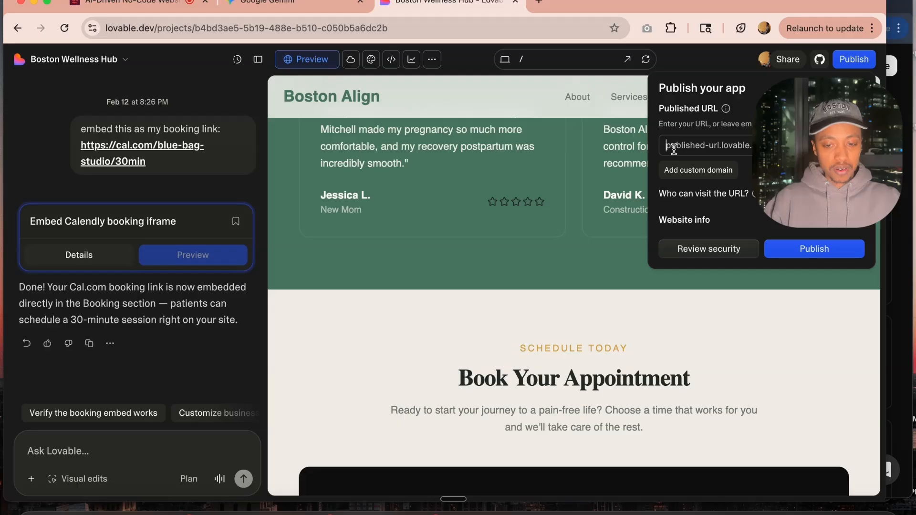
text(bostona)
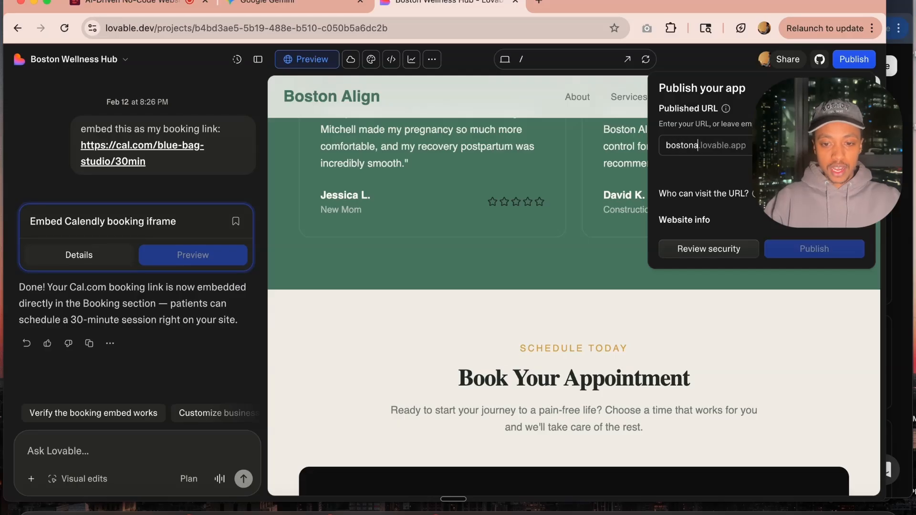
text(lign)
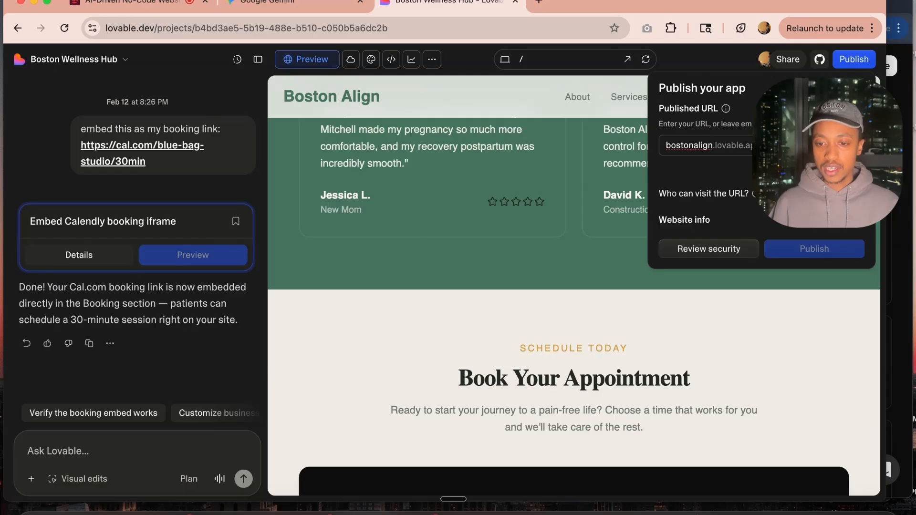
key(Return)
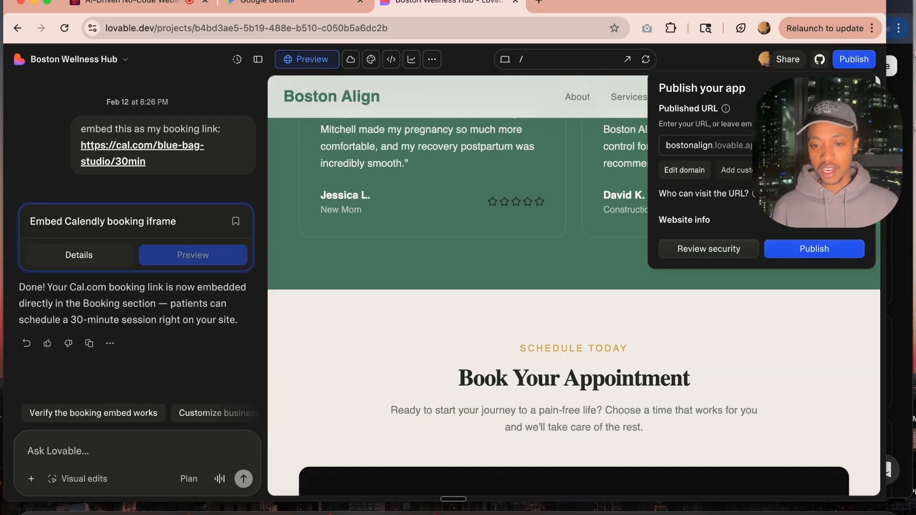
click(737, 170)
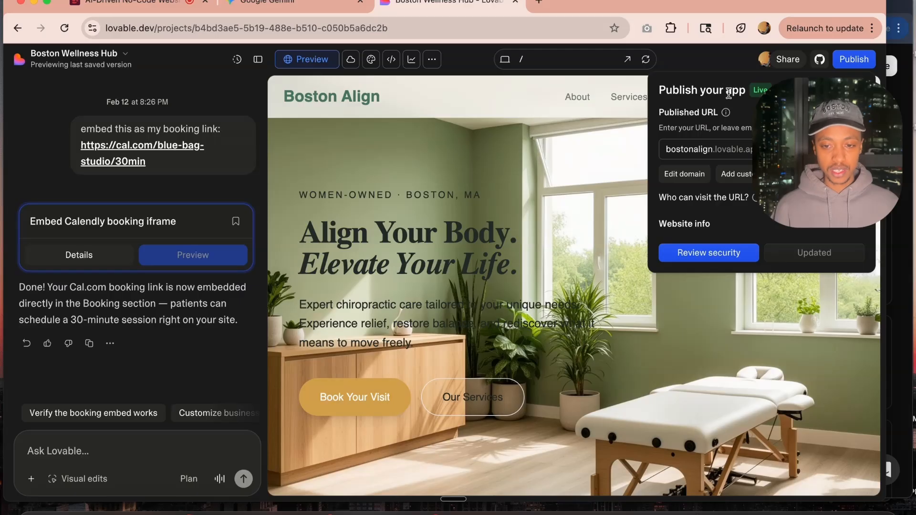
Examine the project's visitor analytics and the Lovable Cloud backend overview.
click(412, 61)
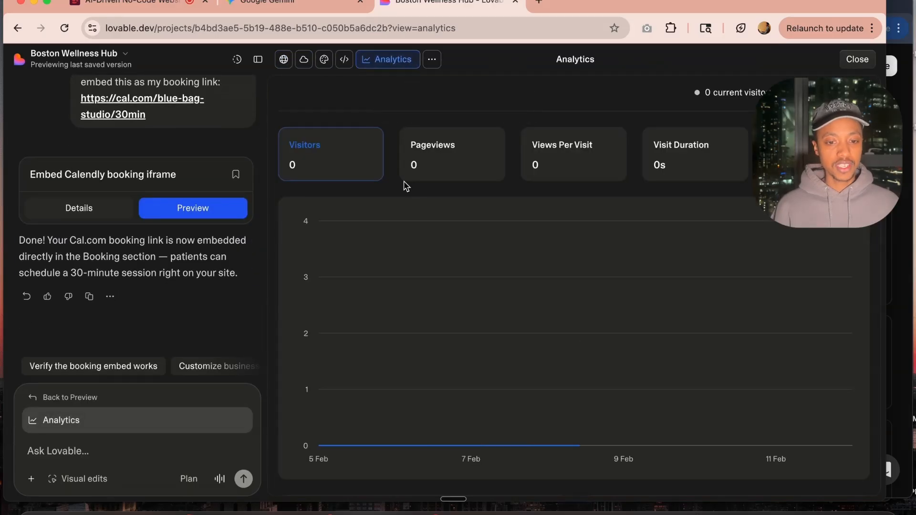
scroll(443, 191, down, 3)
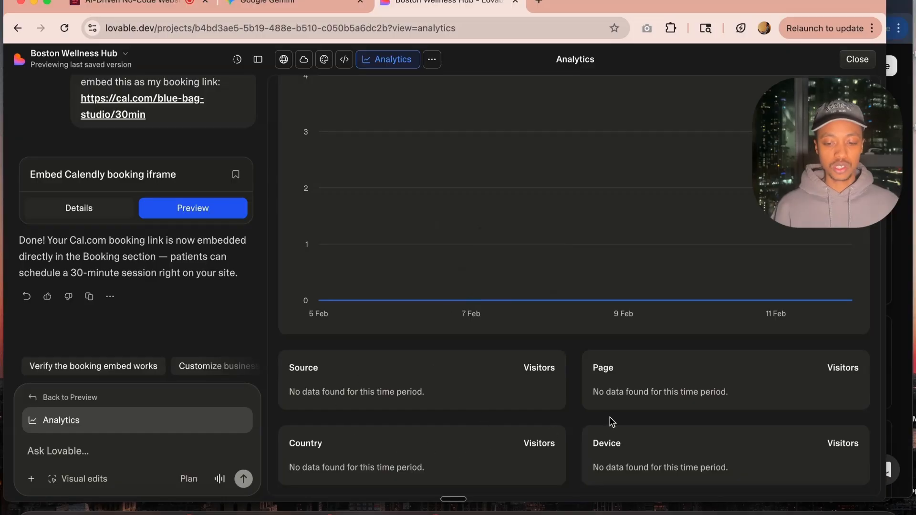
scroll(475, 381, up, 3)
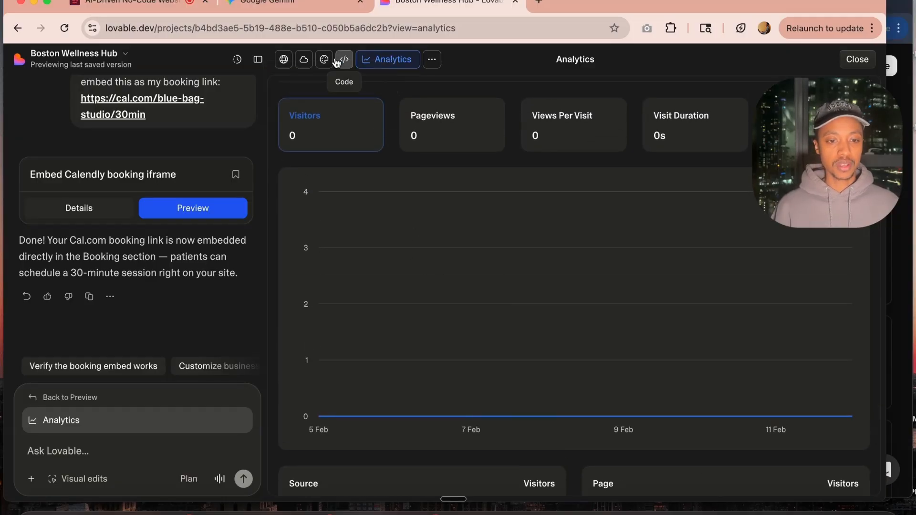
click(304, 60)
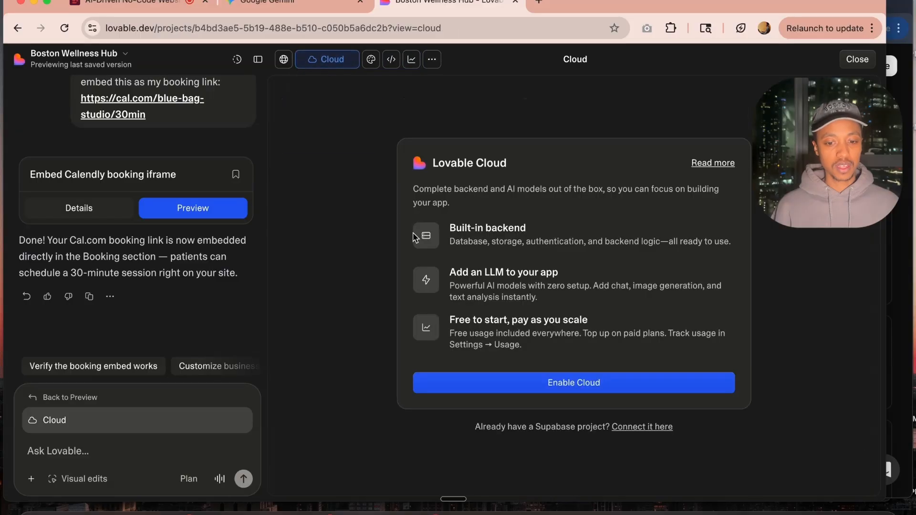
Enable Lovable Cloud for the project and review the site preview's Services, Results, Testimonials and booking sections.
click(451, 383)
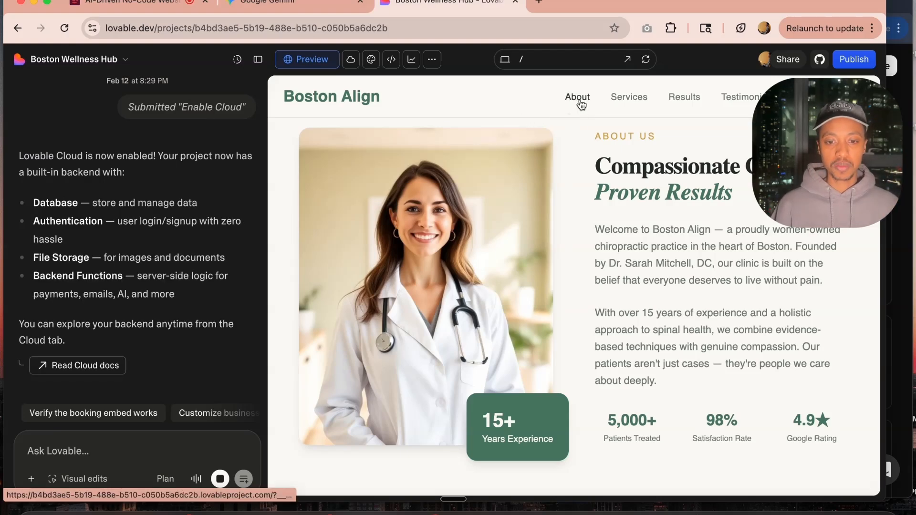
click(623, 102)
click(685, 102)
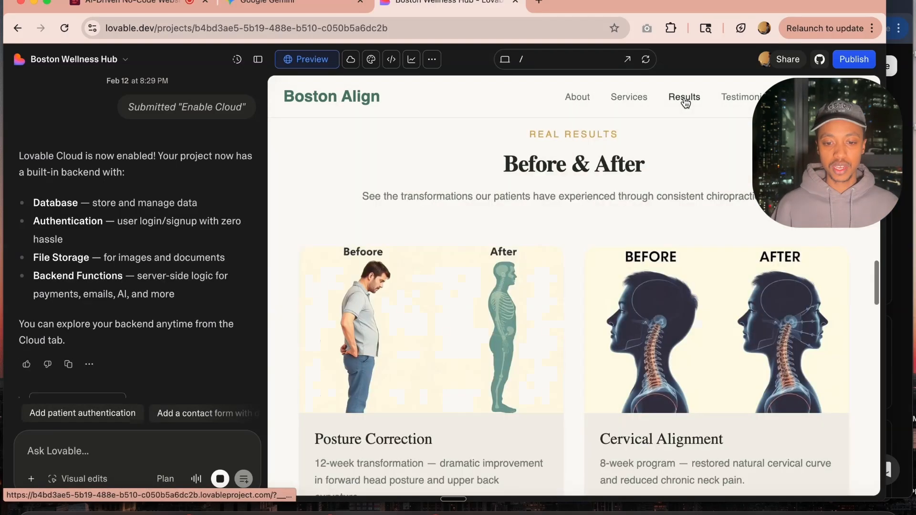
click(737, 102)
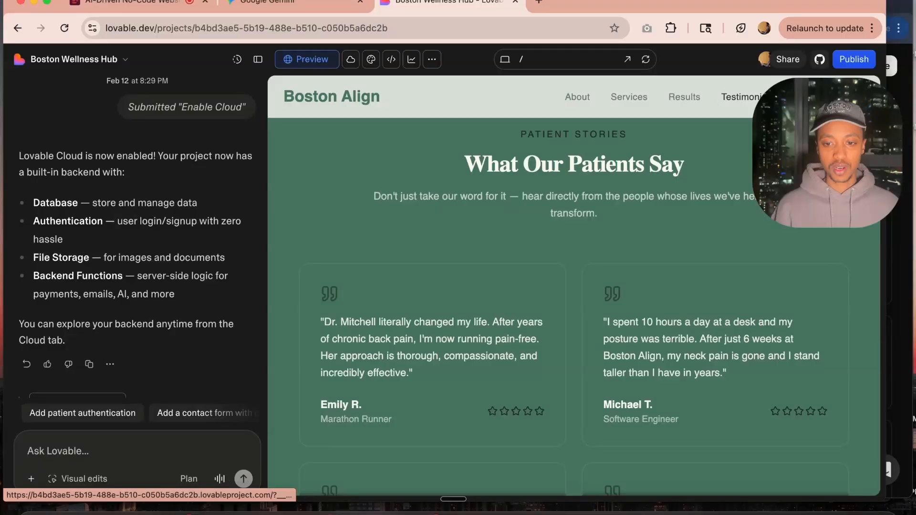
click(818, 99)
scroll(709, 218, down, 1)
scroll(708, 212, down, 10)
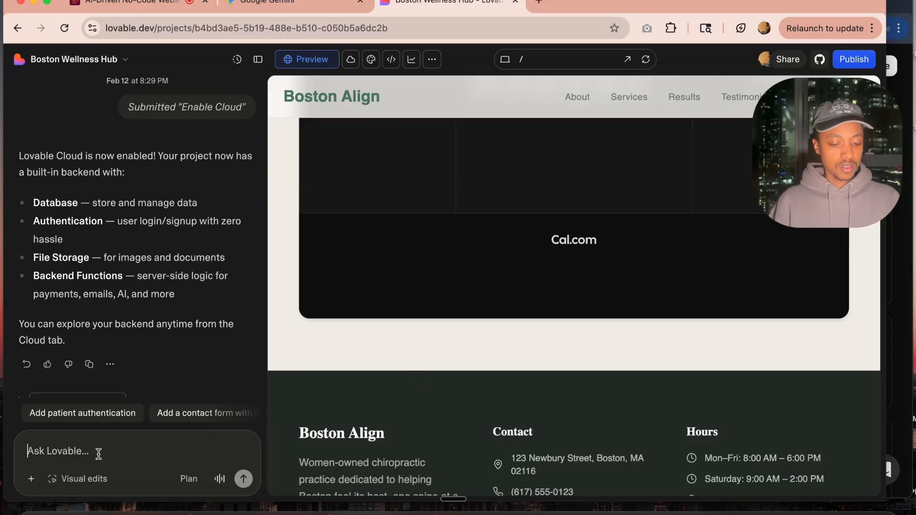
Ask Lovable to create a contact form and allow the database modification that adds the contact_inquiries table.
key(fn)
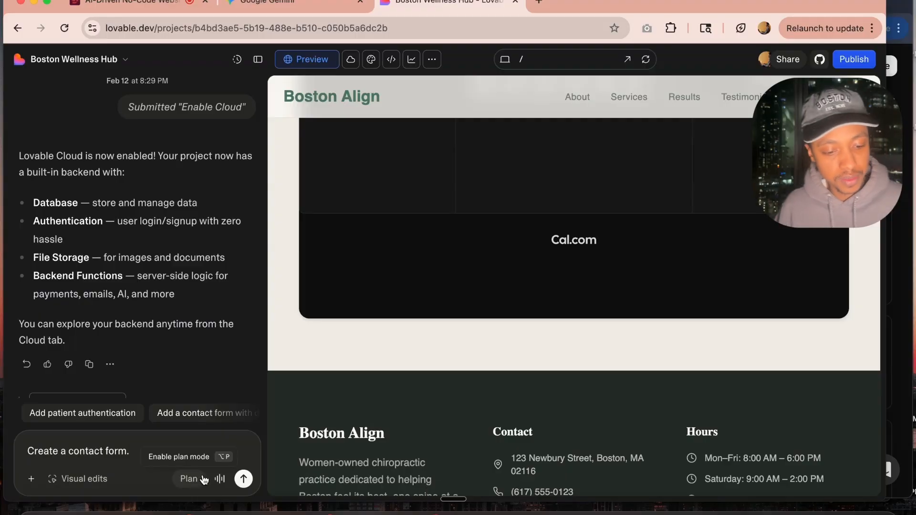
key(fn)
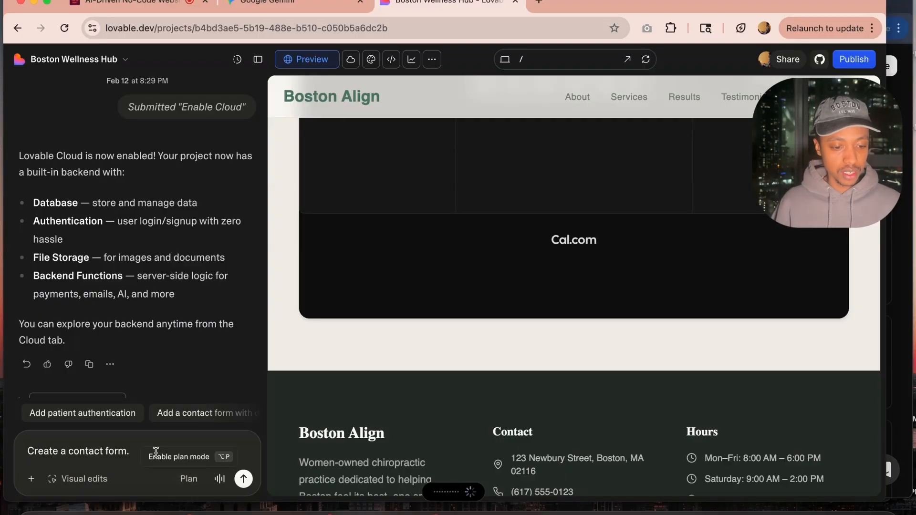
click(244, 479)
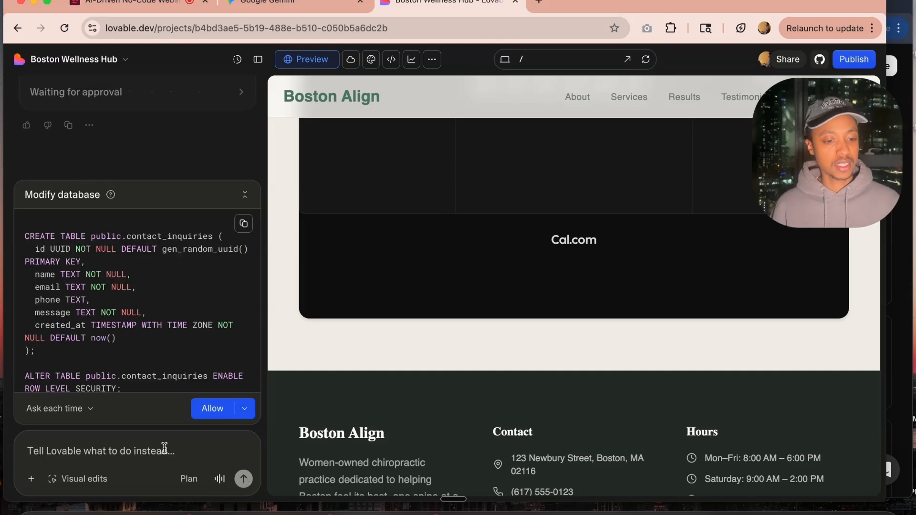
click(208, 414)
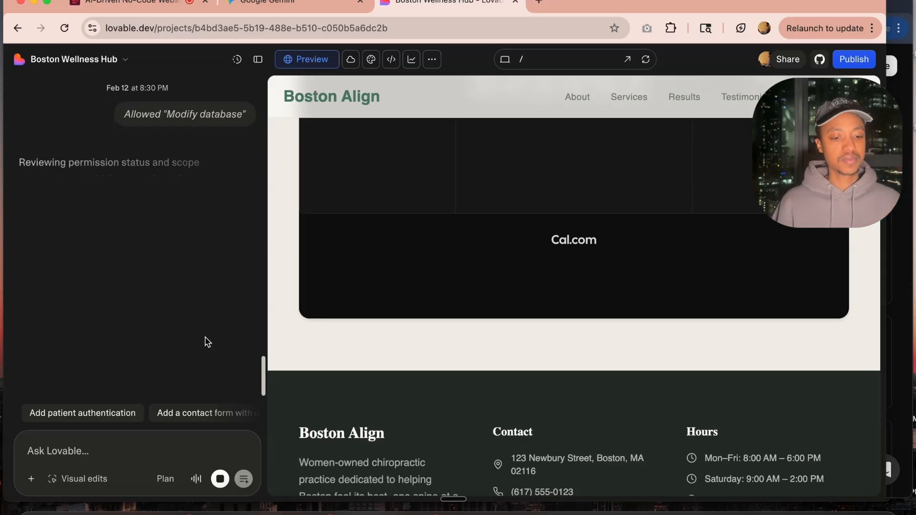
scroll(201, 396, up, 1)
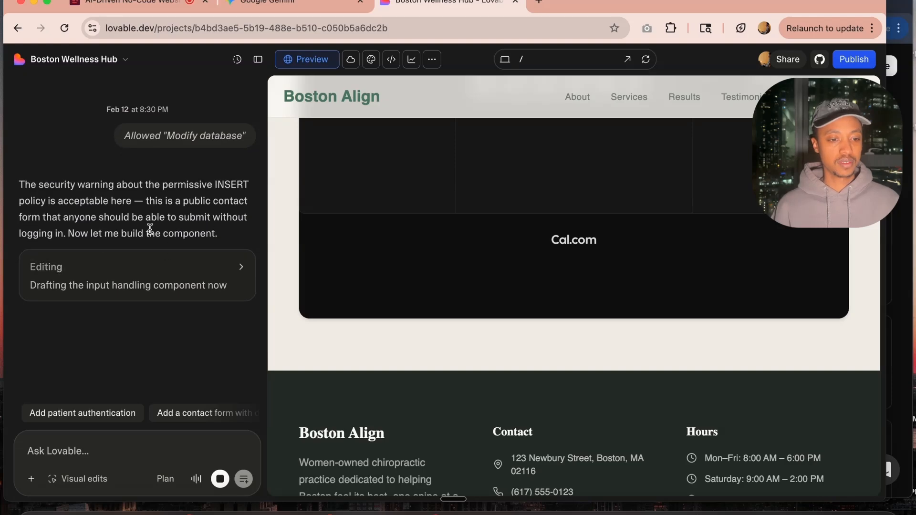
scroll(121, 280, down, 1)
scroll(121, 280, down, 1)
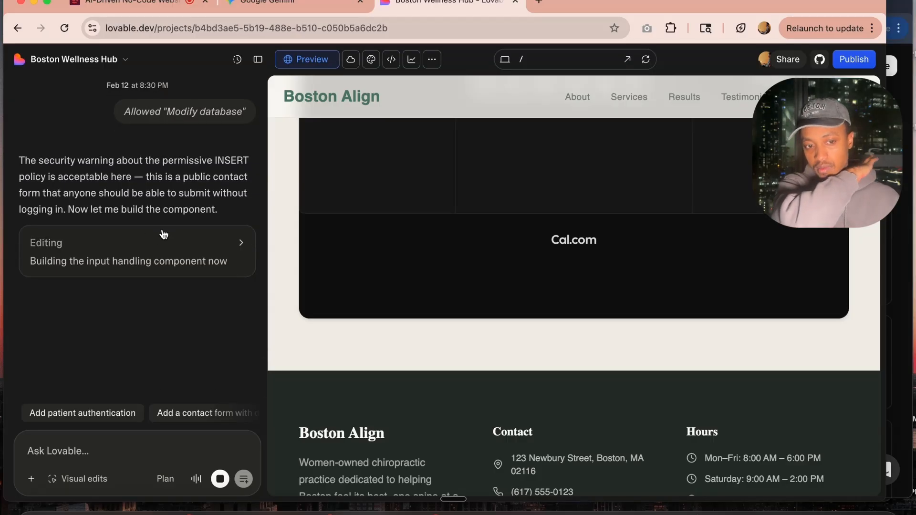
click(167, 7)
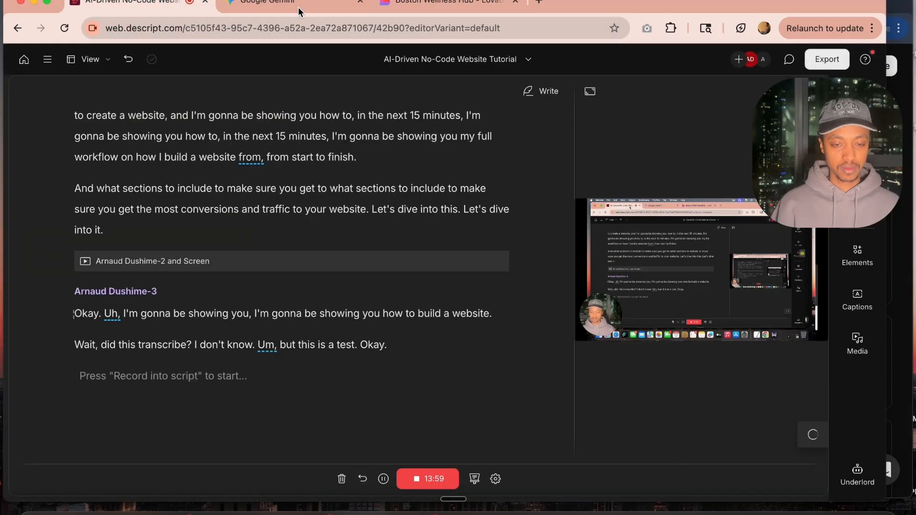
click(416, 5)
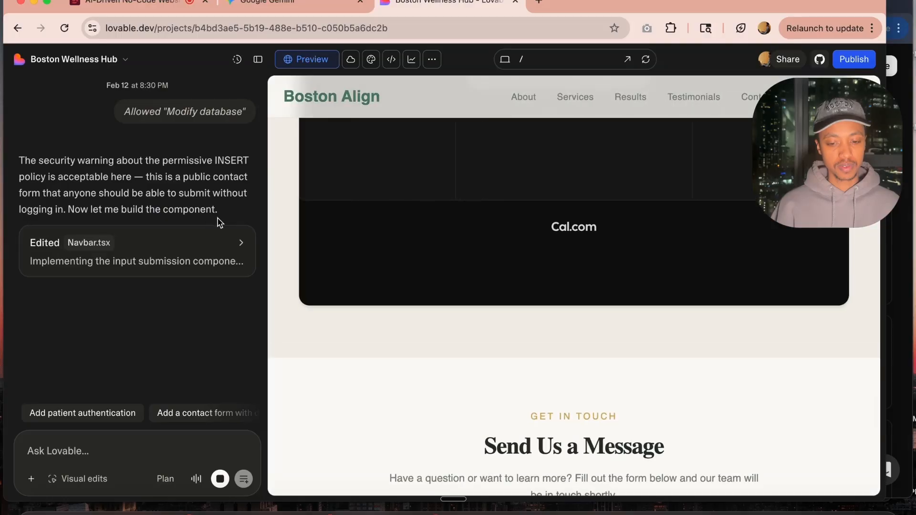
Examine the new "Send Us a Message" contact form in the site preview, including its name, email, phone and message fields.
scroll(305, 270, down, 2)
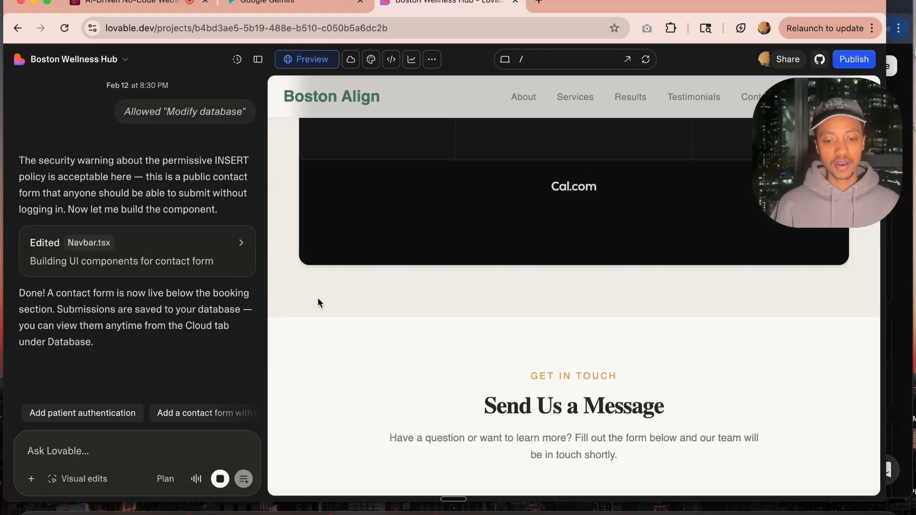
scroll(318, 299, down, 2)
scroll(318, 302, down, 5)
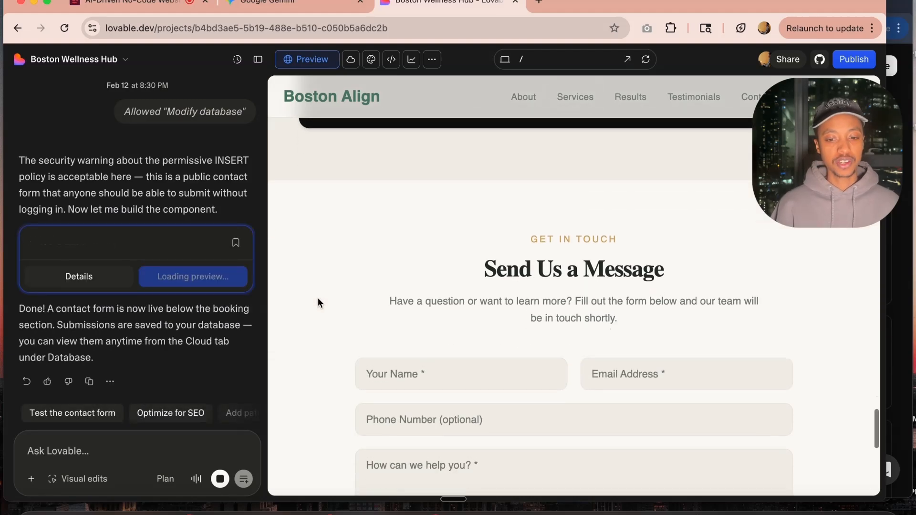
scroll(441, 310, down, 1)
click(452, 273)
click(635, 281)
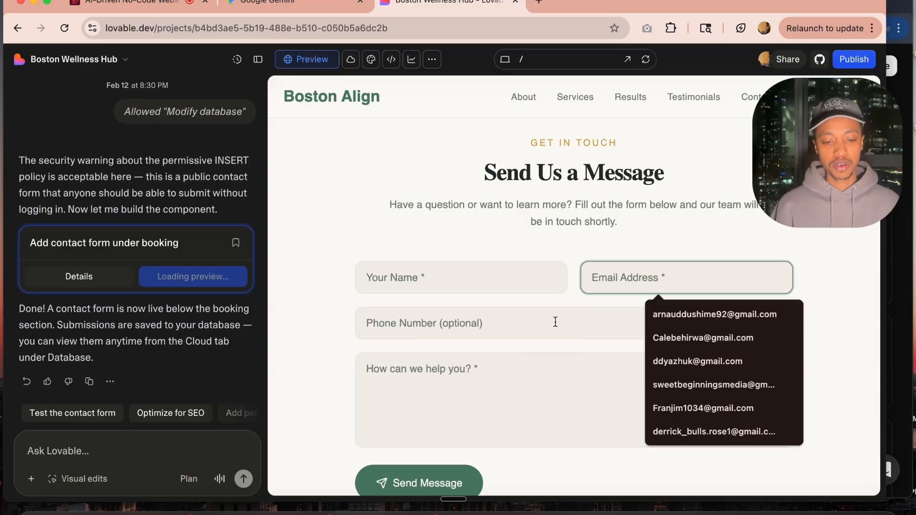
scroll(555, 322, down, 1)
scroll(485, 371, down, 3)
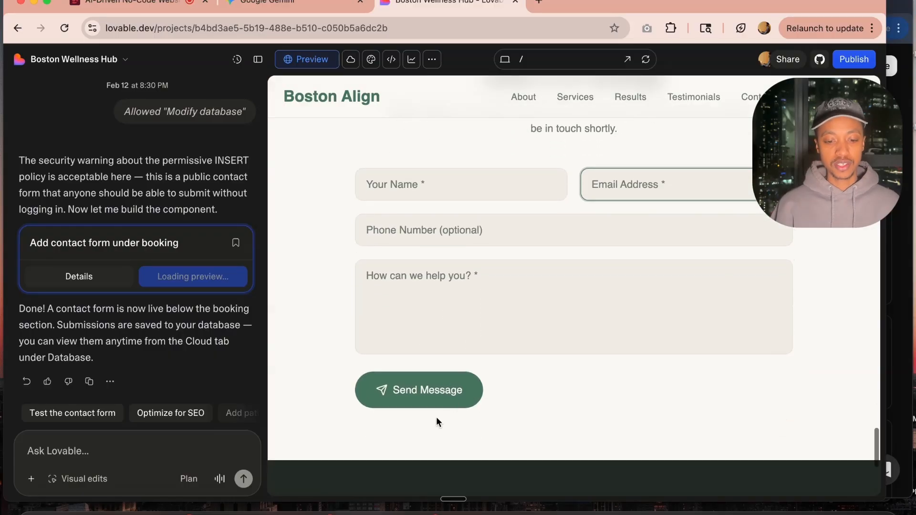
scroll(432, 377, up, 2)
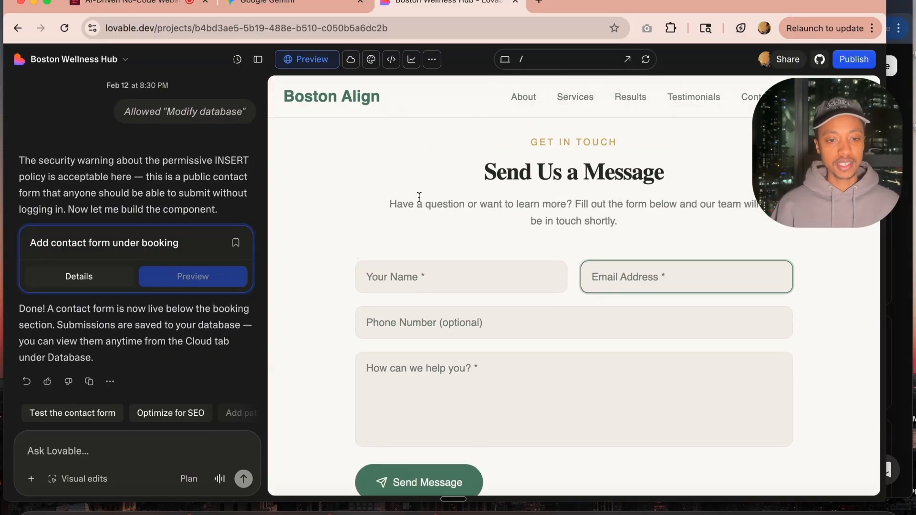
Examine the project's Lovable Cloud backend, viewing the overview, user signups, user list and file storage.
click(351, 61)
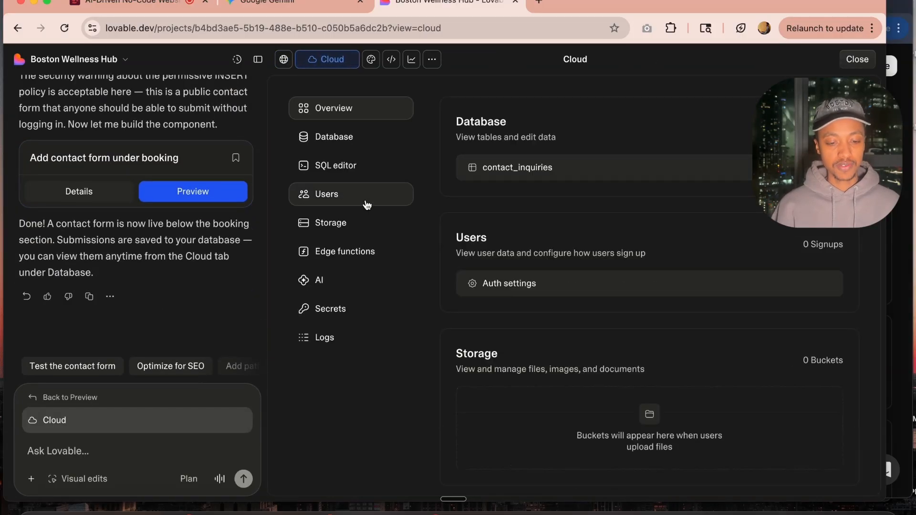
click(365, 204)
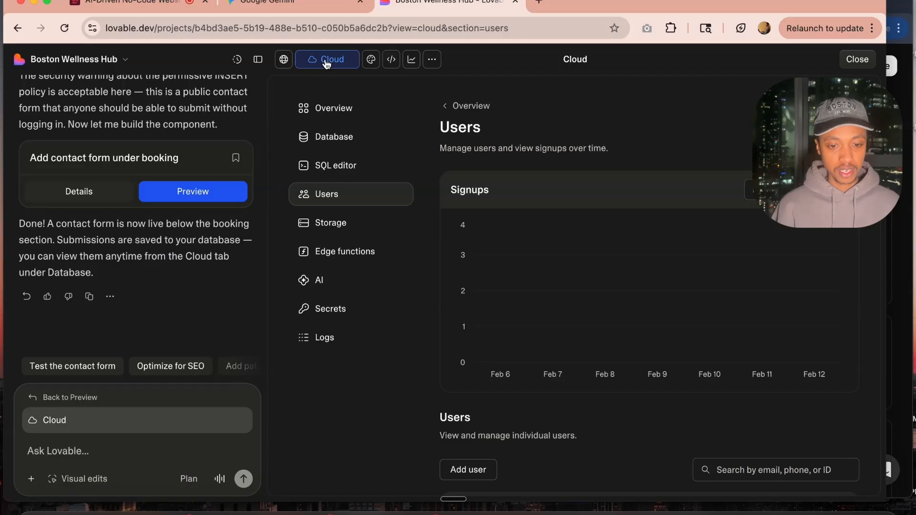
scroll(477, 296, down, 5)
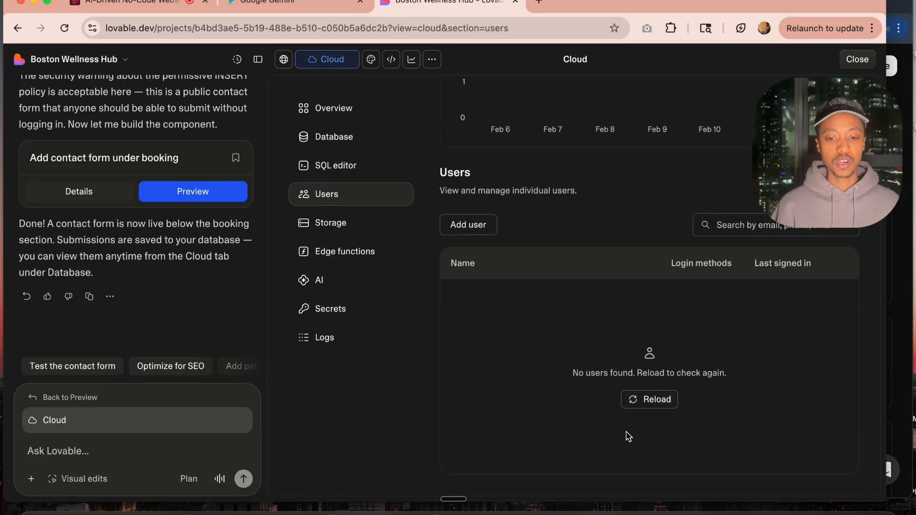
click(335, 226)
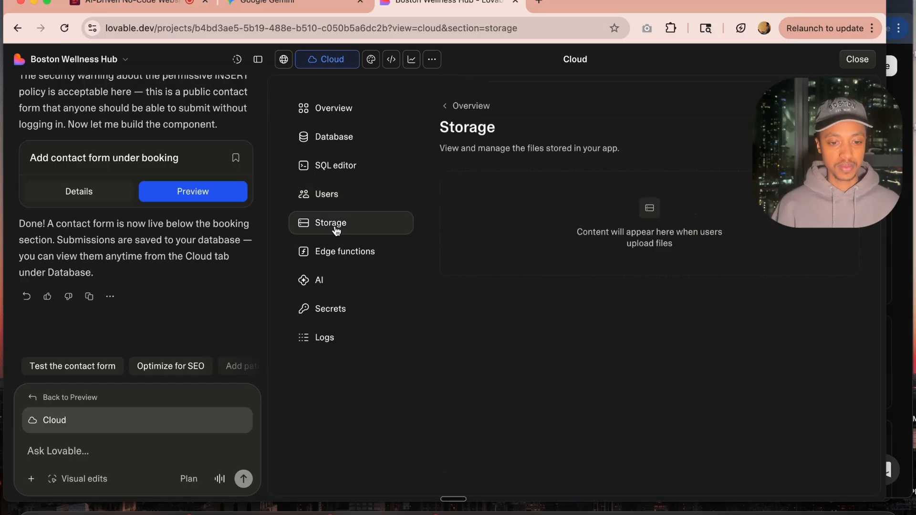
click(358, 208)
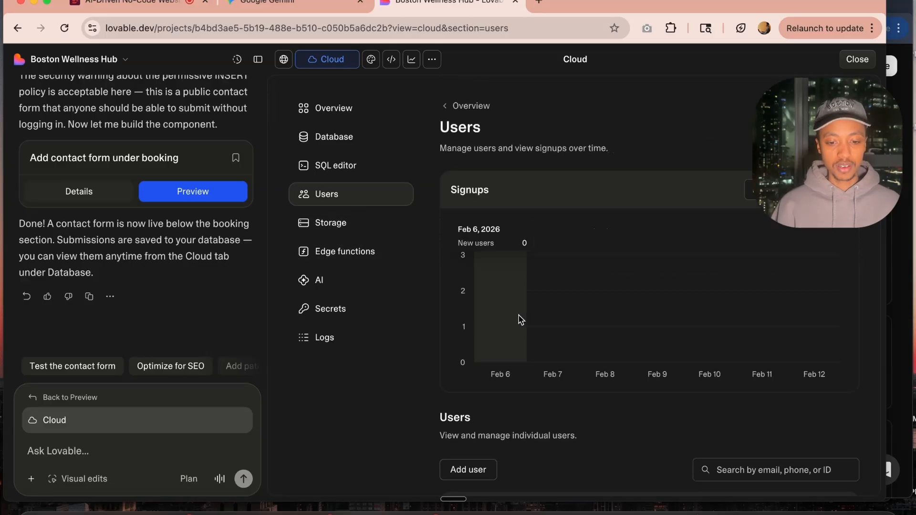
scroll(522, 320, down, 5)
scroll(528, 322, down, 1)
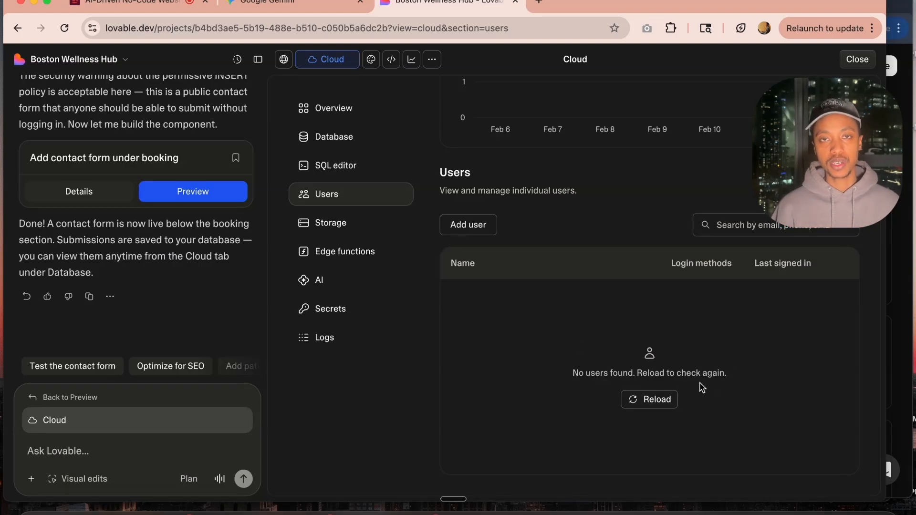
click(313, 9)
click(134, 4)
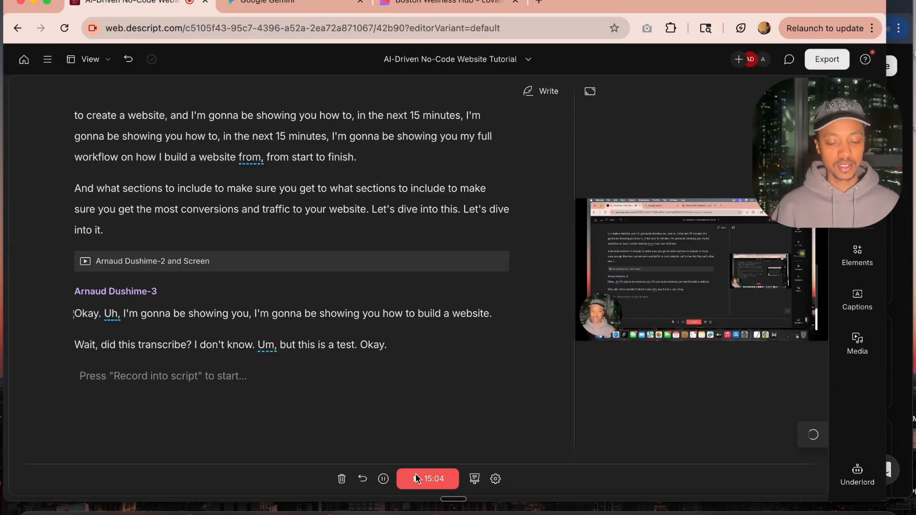
click(434, 8)
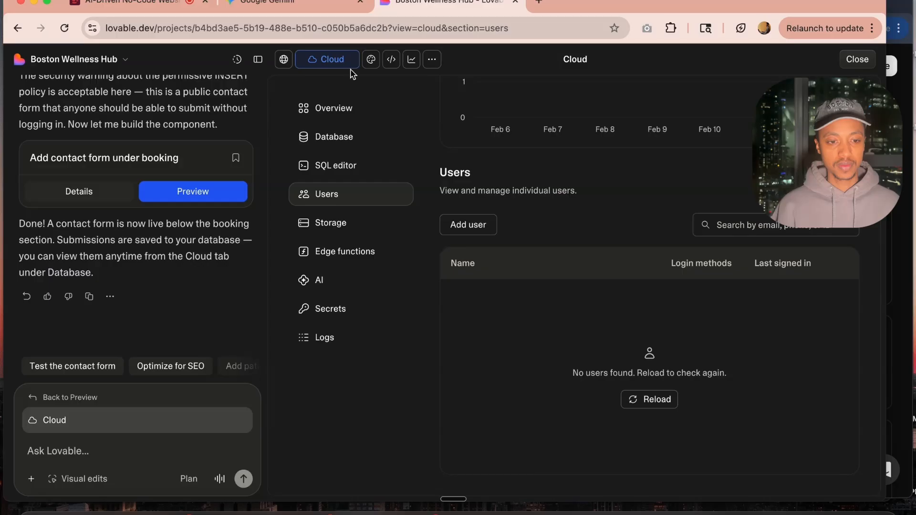
Return to the site preview and view the Boston Align homepage's hero section.
click(283, 61)
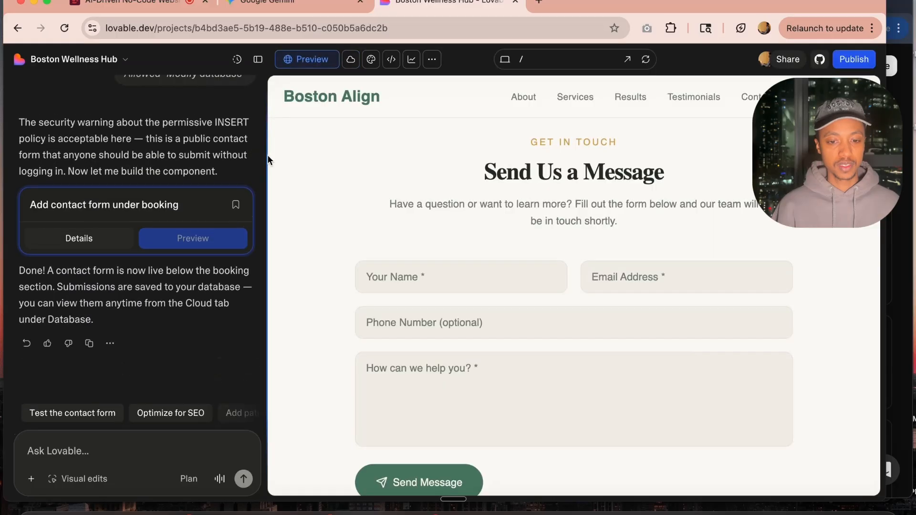
click(345, 102)
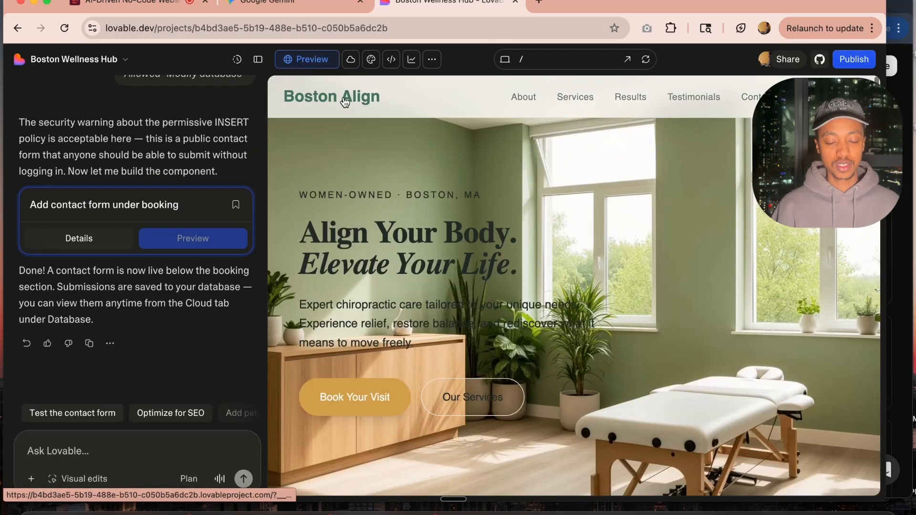
scroll(399, 187, down, 2)
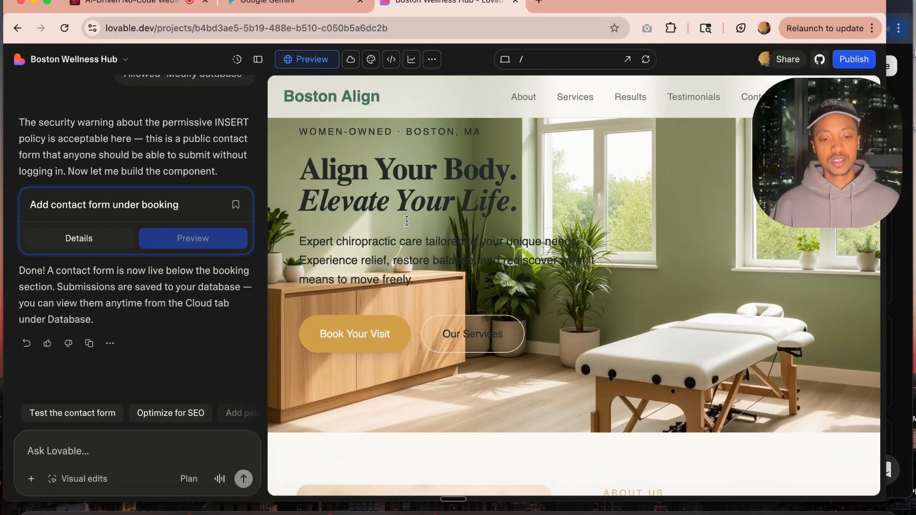
scroll(407, 224, up, 2)
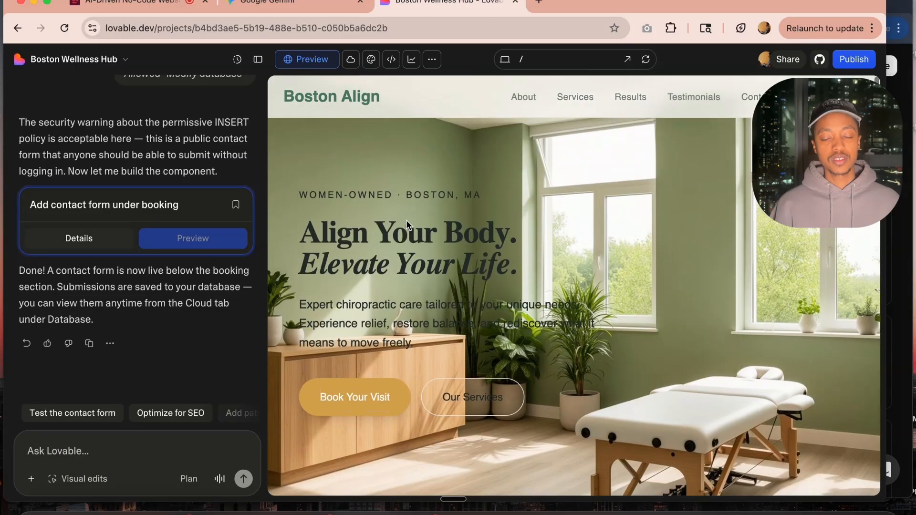